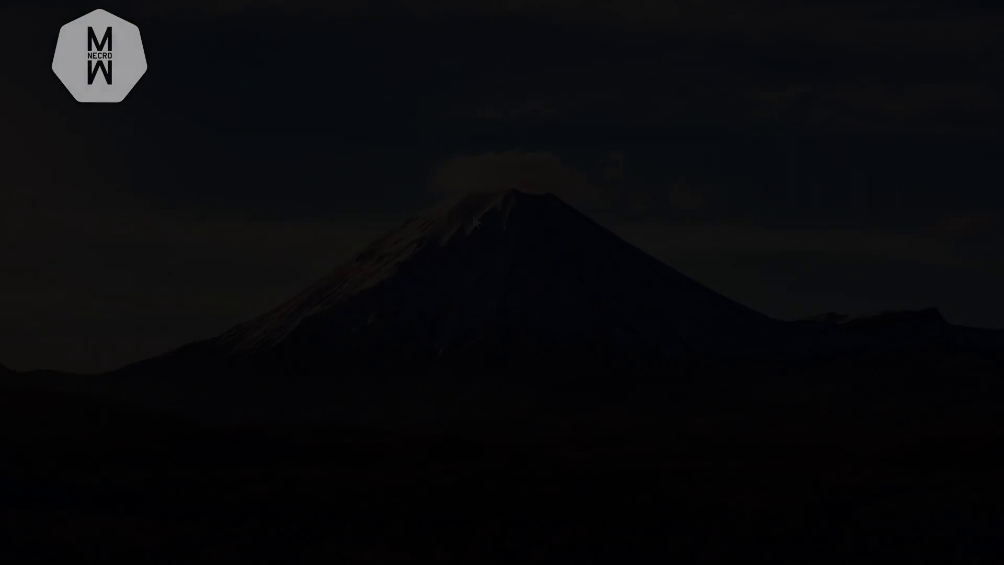
Open the NVIDIA Control Panel from the desktop and look through the global 3D settings.
{"action": "right_click", "coordinate": [473, 214]}
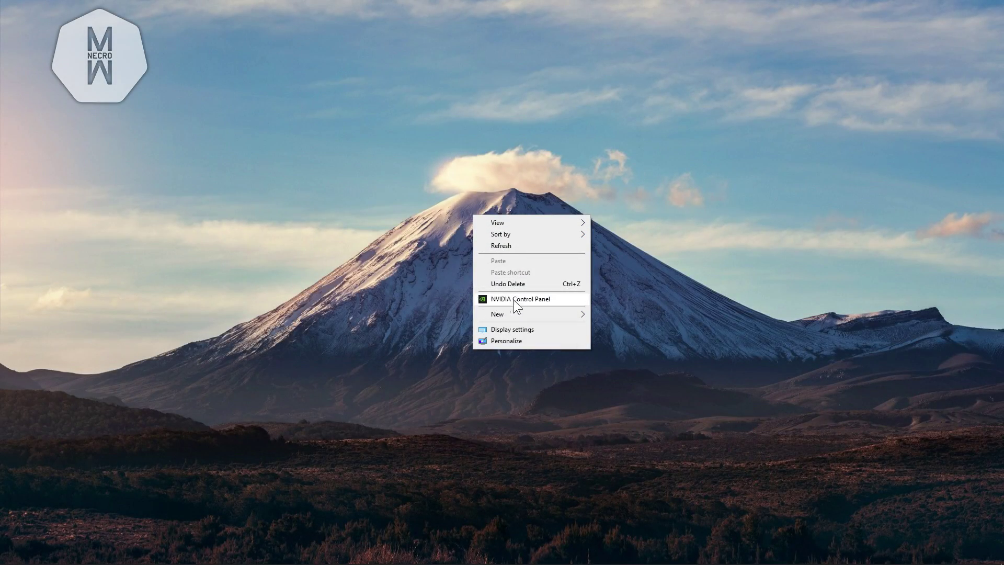
{"action": "left_click", "coordinate": [506, 300]}
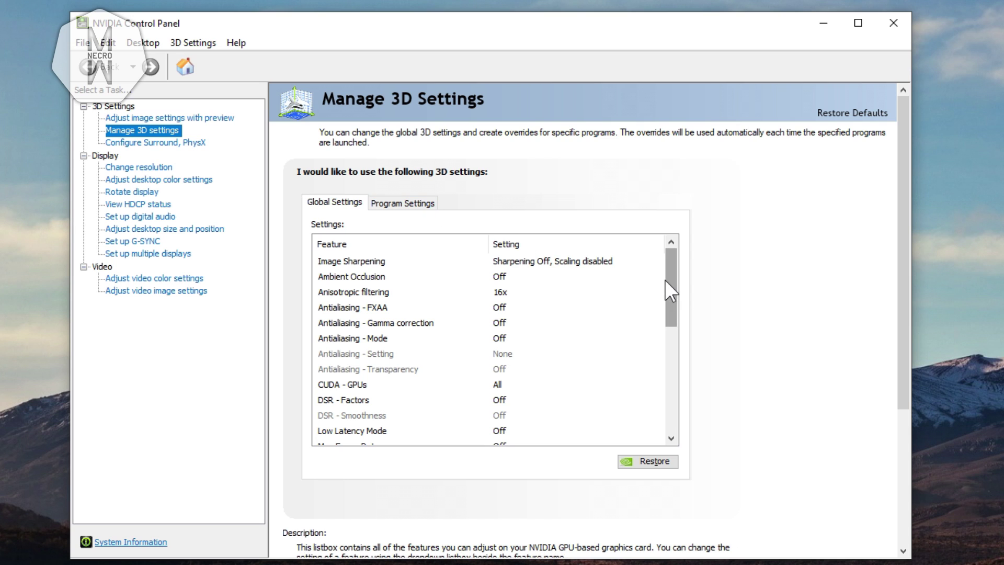
{"action": "left_click_drag", "start_coordinate": [670, 271], "coordinate": [672, 287]}
{"action": "left_click_drag", "start_coordinate": [840, 209], "coordinate": [846, 392]}
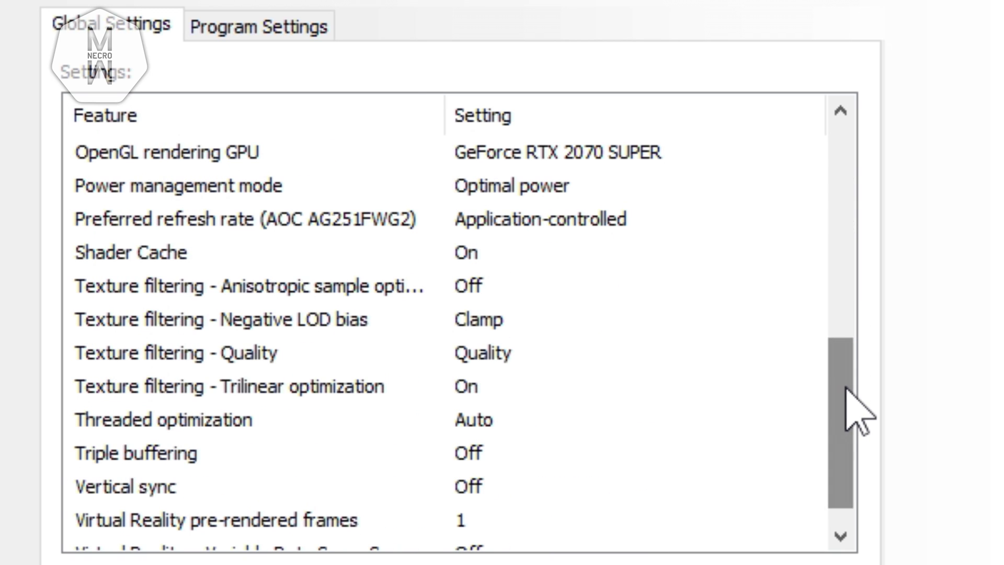
Check the available Power management mode options in the global 3D settings, keeping Optimal power.
{"action": "left_click", "coordinate": [510, 195]}
{"action": "left_click", "coordinate": [784, 199]}
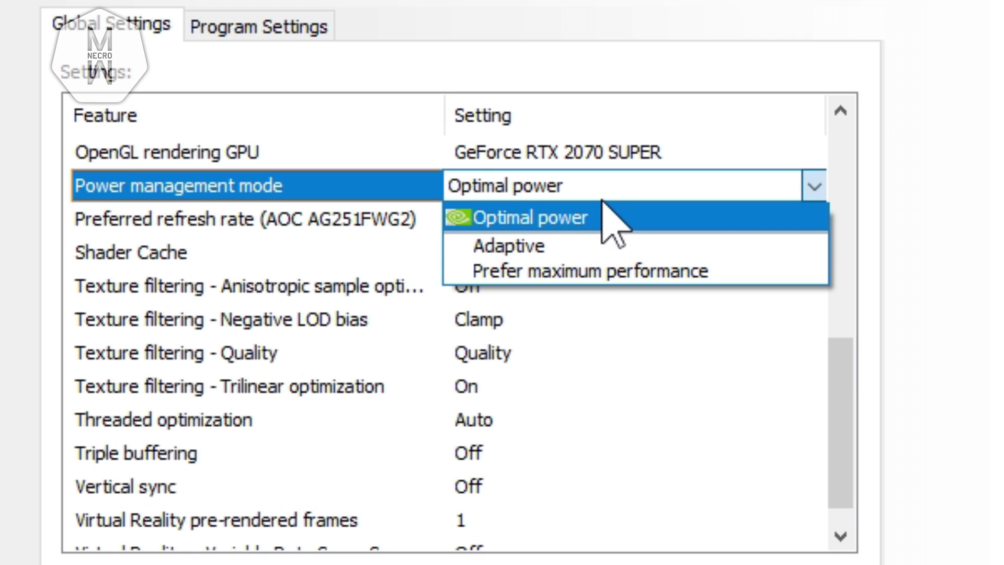
{"action": "left_click", "coordinate": [810, 186]}
Review the remaining global 3D settings and inspect the Anisotropic filtering setting.
{"action": "left_click_drag", "start_coordinate": [837, 381], "coordinate": [833, 168]}
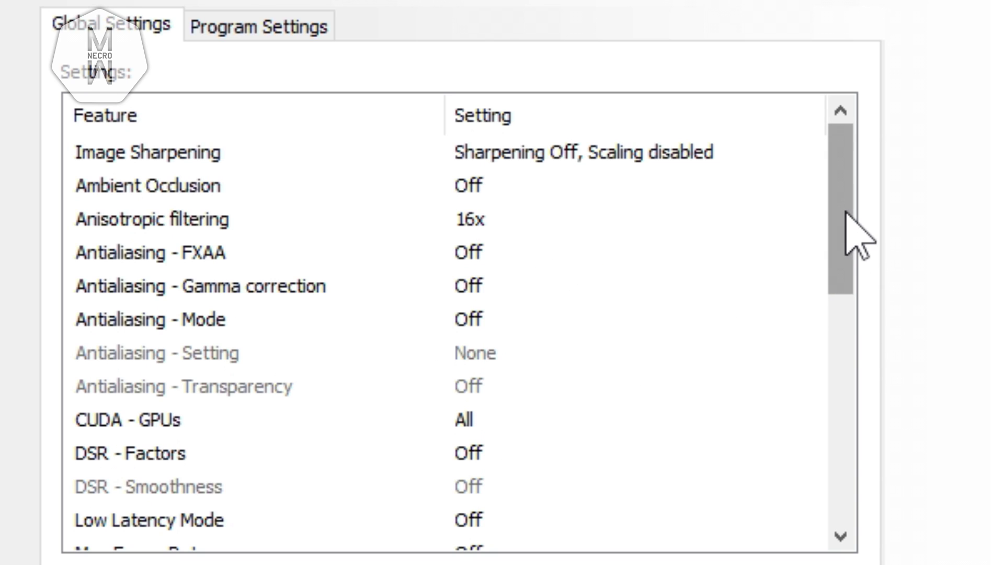
{"action": "left_click_drag", "start_coordinate": [854, 169], "coordinate": [823, 273]}
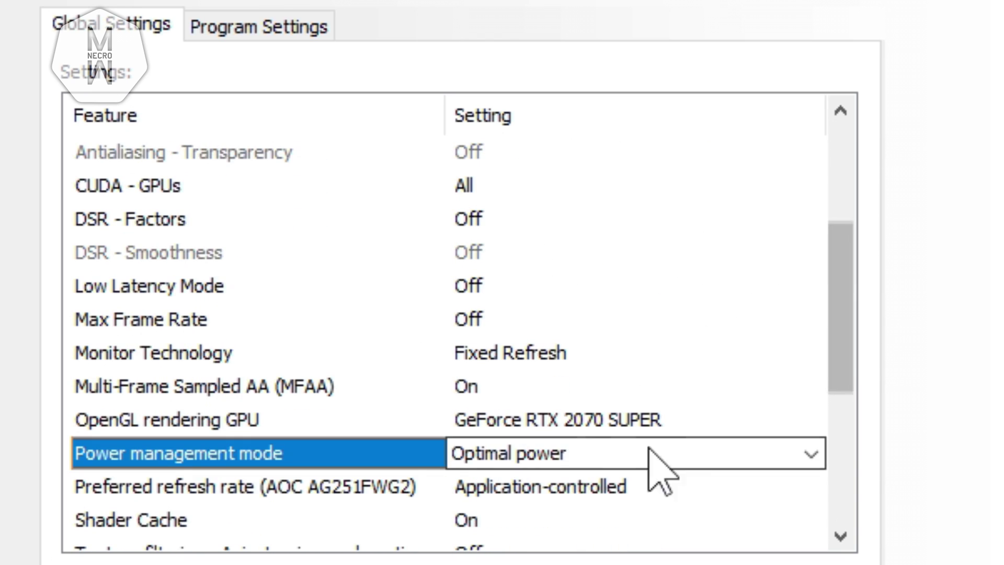
{"action": "left_click_drag", "start_coordinate": [846, 343], "coordinate": [842, 201]}
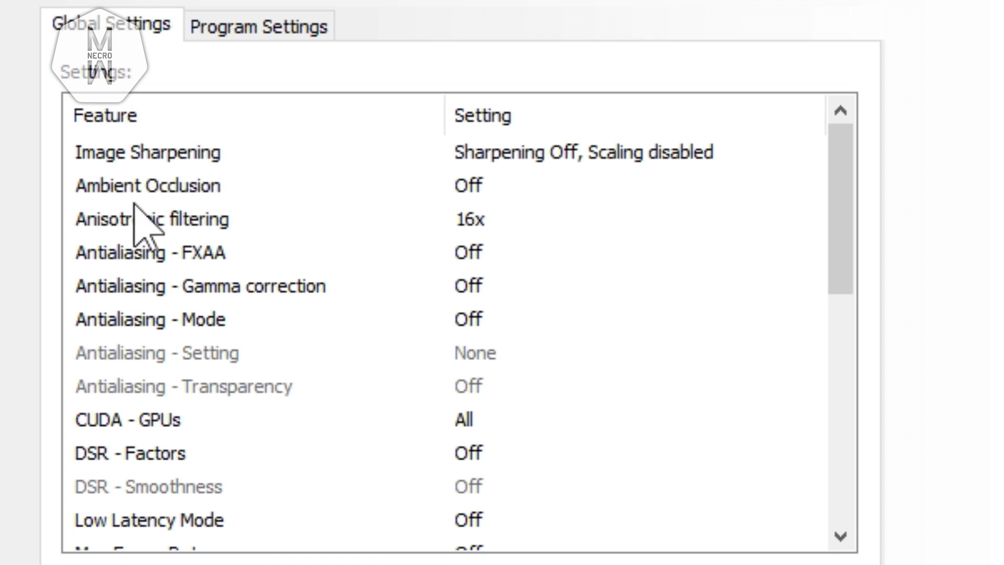
{"action": "left_click", "coordinate": [516, 219]}
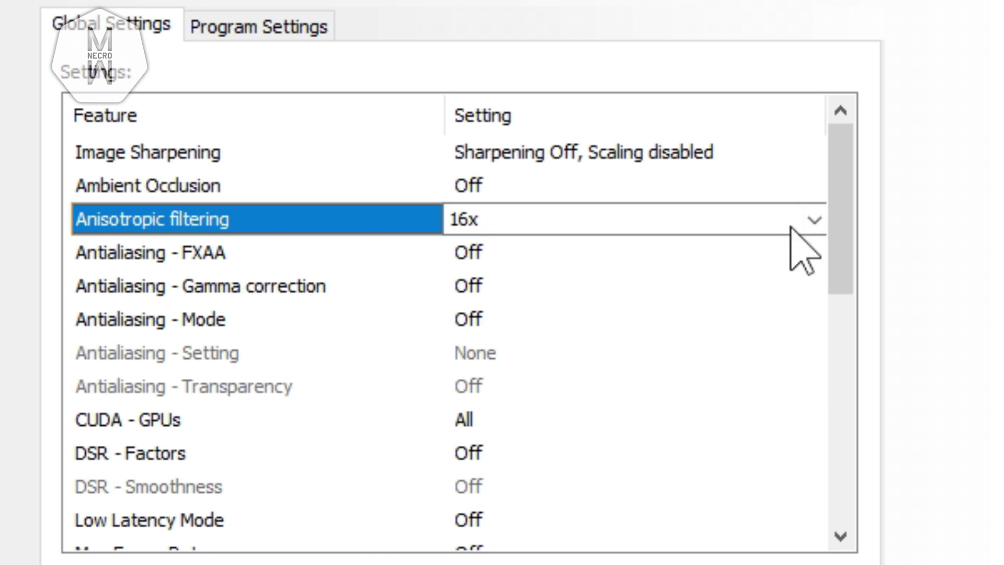
{"action": "left_click", "coordinate": [758, 222]}
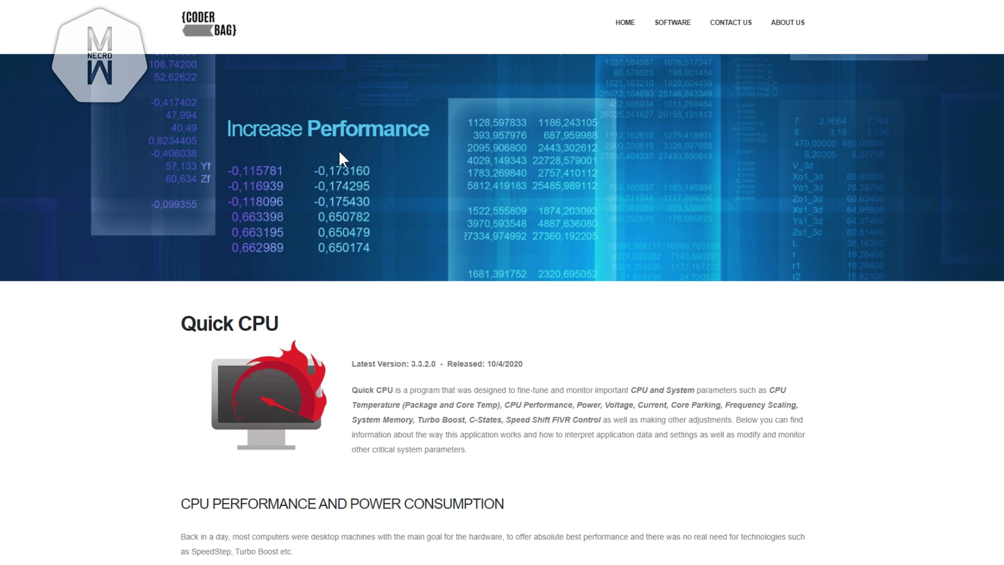
Examine the Quick CPU introduction on the Coder Bag product page, highlighting the program's title.
{"action": "scroll", "coordinate": [460, 178], "scroll_direction": "down", "scroll_amount": 6}
{"action": "scroll", "coordinate": [337, 194], "scroll_direction": "up", "scroll_amount": 2}
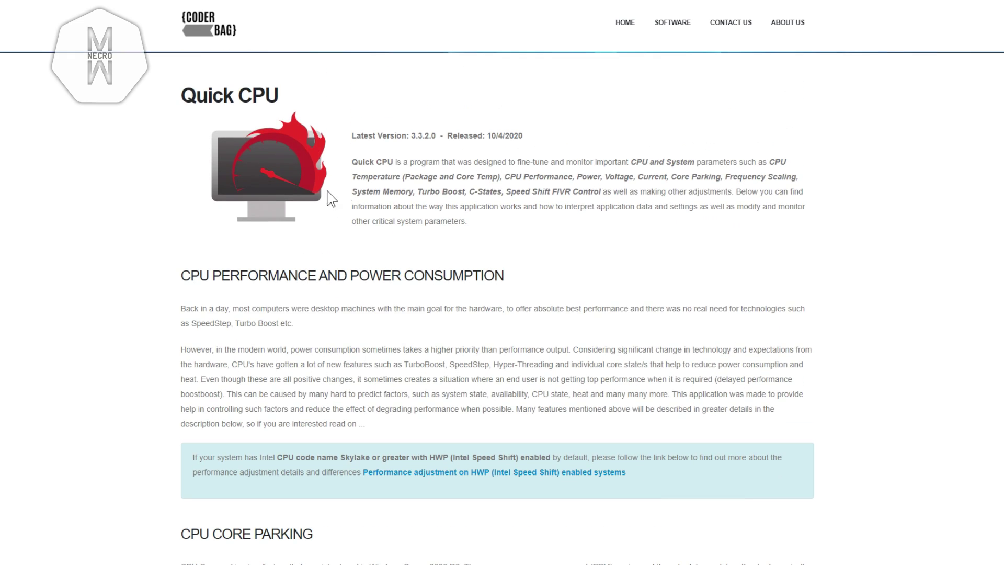
{"action": "left_click_drag", "start_coordinate": [181, 98], "coordinate": [298, 93]}
{"action": "left_click", "coordinate": [299, 93]}
{"action": "left_click_drag", "start_coordinate": [182, 97], "coordinate": [238, 98]}
{"action": "left_click", "coordinate": [293, 93]}
Read the Quick CPU page's core parking, frequency scaling and turbo boost sections through to the downloads and release history.
{"action": "scroll", "coordinate": [403, 195], "scroll_direction": "down", "scroll_amount": 5}
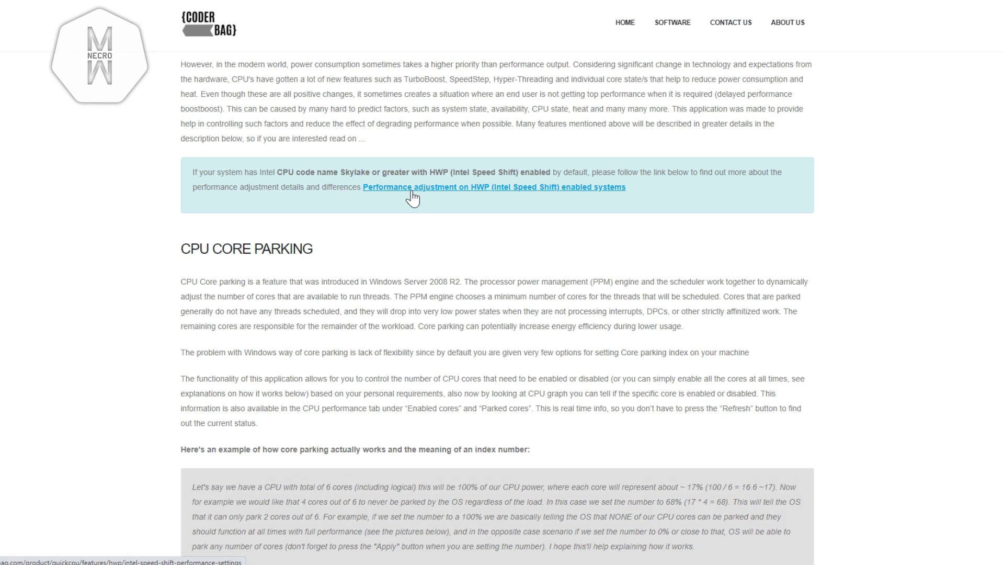
{"action": "scroll", "coordinate": [413, 198], "scroll_direction": "down", "scroll_amount": 4}
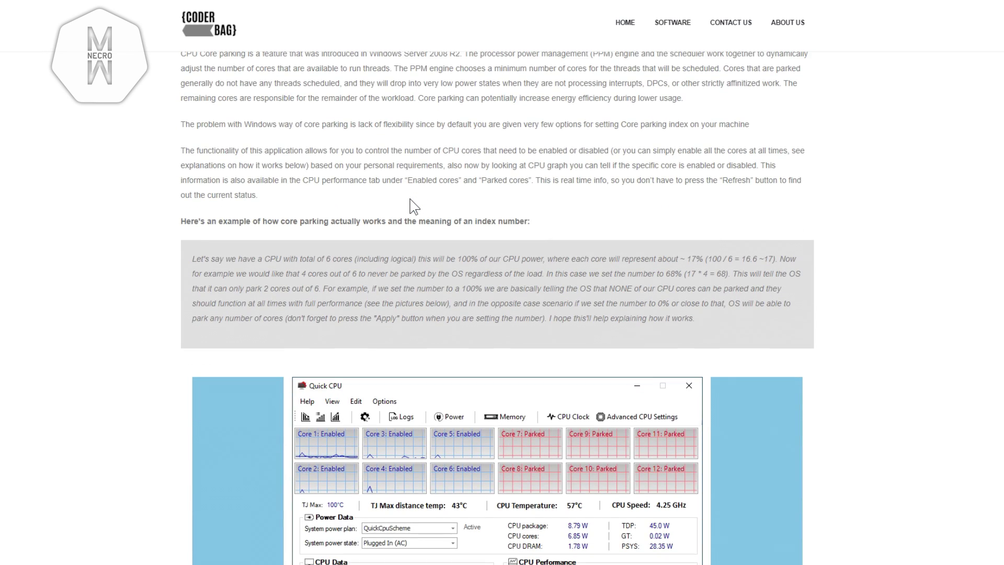
{"action": "scroll", "coordinate": [411, 199], "scroll_direction": "down", "scroll_amount": 10}
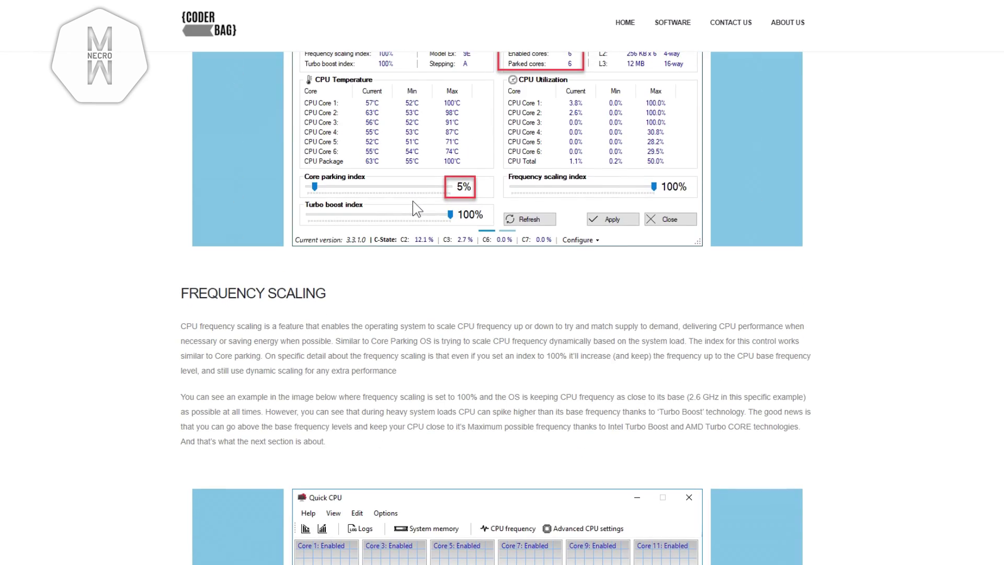
{"action": "scroll", "coordinate": [412, 201], "scroll_direction": "down", "scroll_amount": 8}
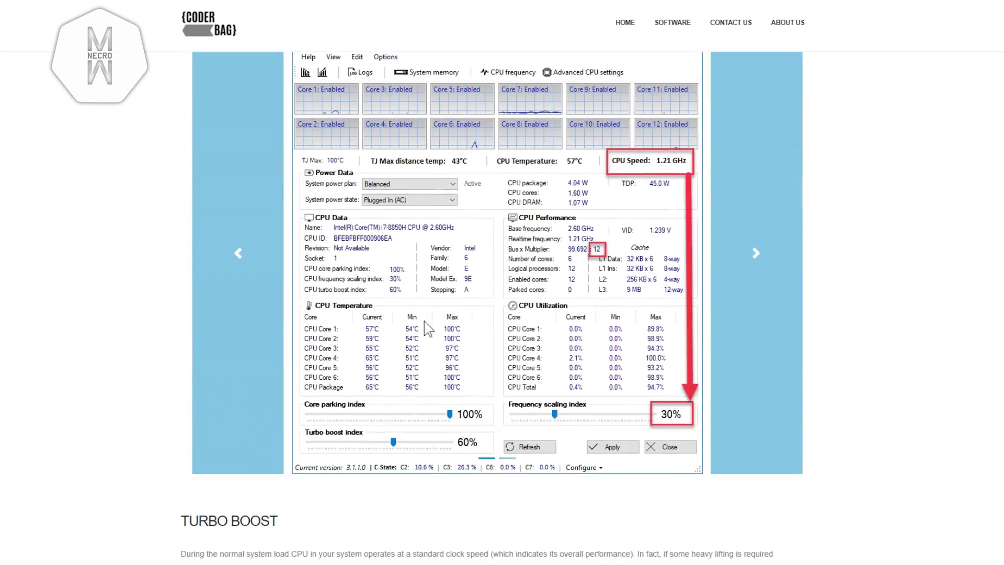
{"action": "scroll", "coordinate": [425, 321], "scroll_direction": "down", "scroll_amount": 10}
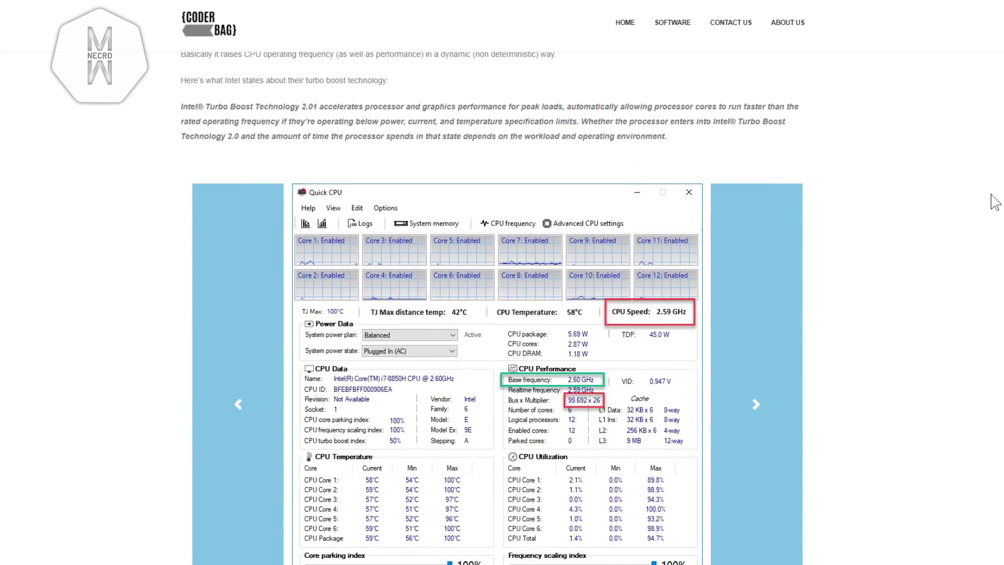
{"action": "scroll", "coordinate": [624, 254], "scroll_direction": "down", "scroll_amount": 20}
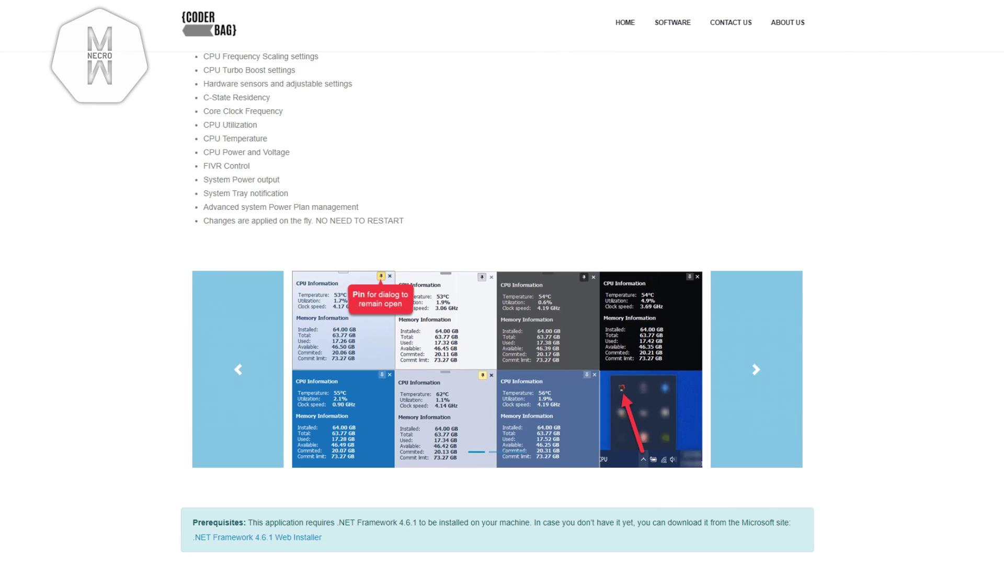
{"action": "scroll", "coordinate": [624, 255], "scroll_direction": "up", "scroll_amount": 9}
{"action": "scroll", "coordinate": [552, 350], "scroll_direction": "down", "scroll_amount": 20}
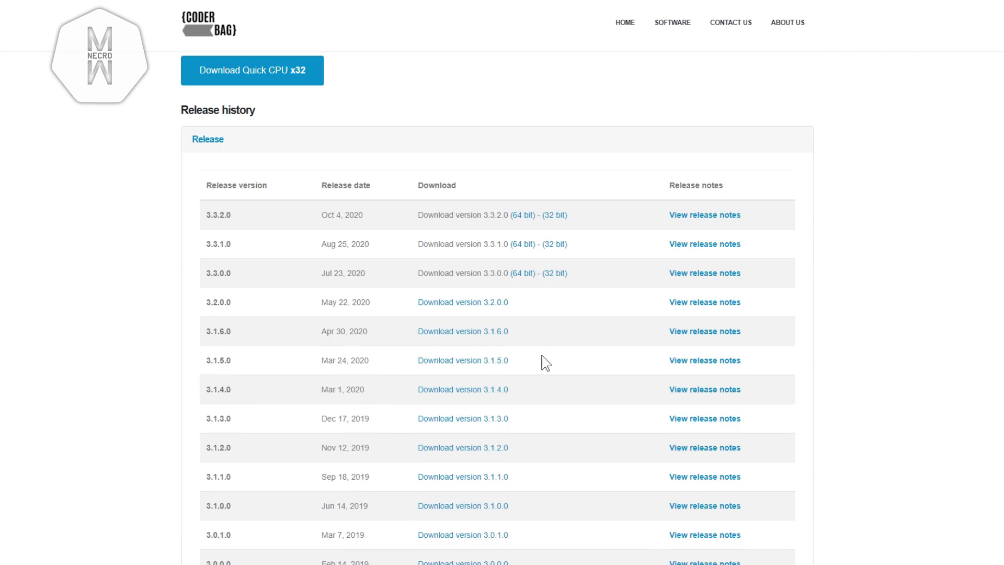
{"action": "scroll", "coordinate": [545, 363], "scroll_direction": "up", "scroll_amount": 4}
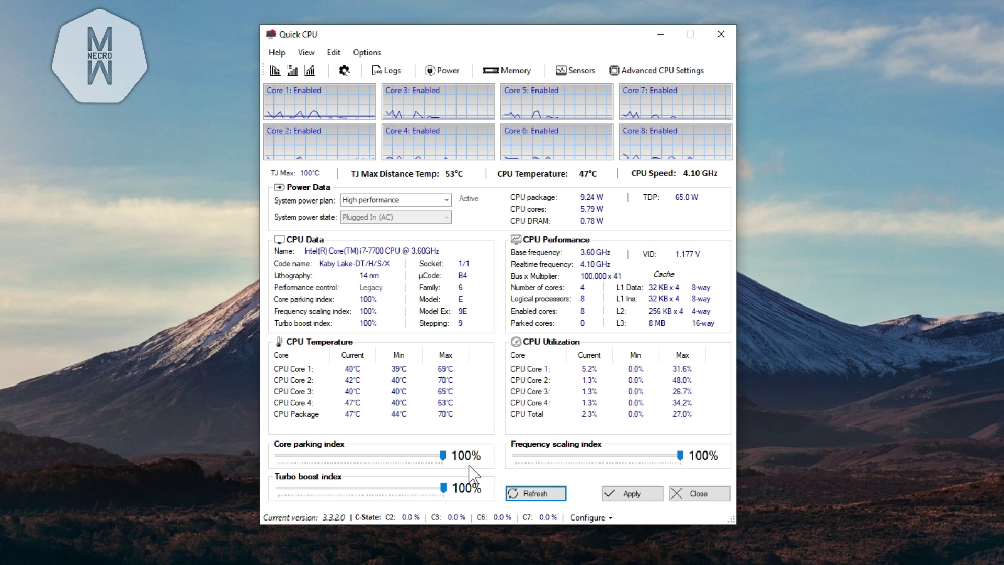
In Quick CPU, apply the core parking, turbo boost and frequency scaling indexes at 100%.
{"action": "left_click", "coordinate": [637, 495]}
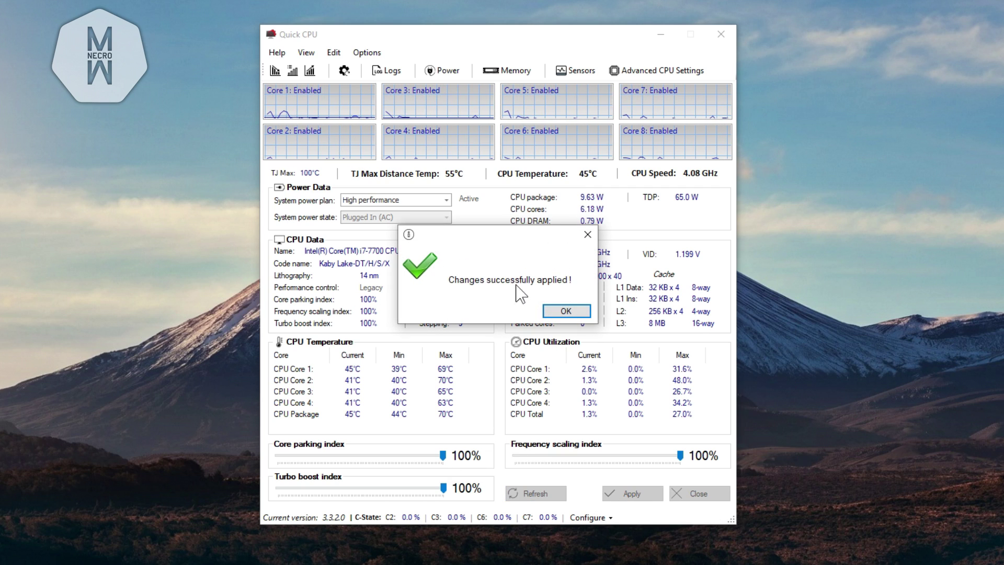
{"action": "left_click", "coordinate": [566, 310]}
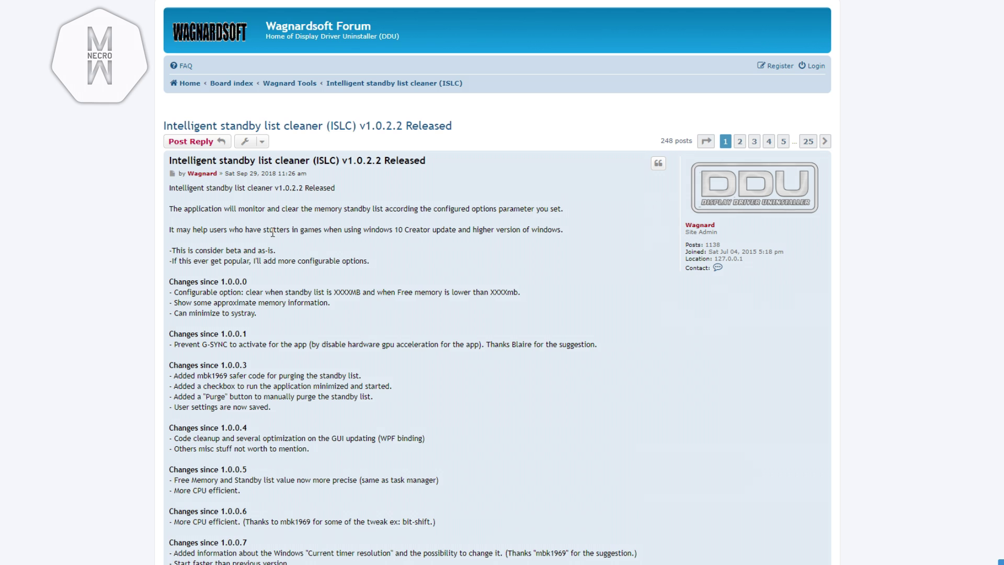
Read the Intelligent standby list cleaner v1.0.2.2 release post on the Wagnardsoft Forum through to its official download link.
{"action": "scroll", "coordinate": [273, 231], "scroll_direction": "down", "scroll_amount": 5}
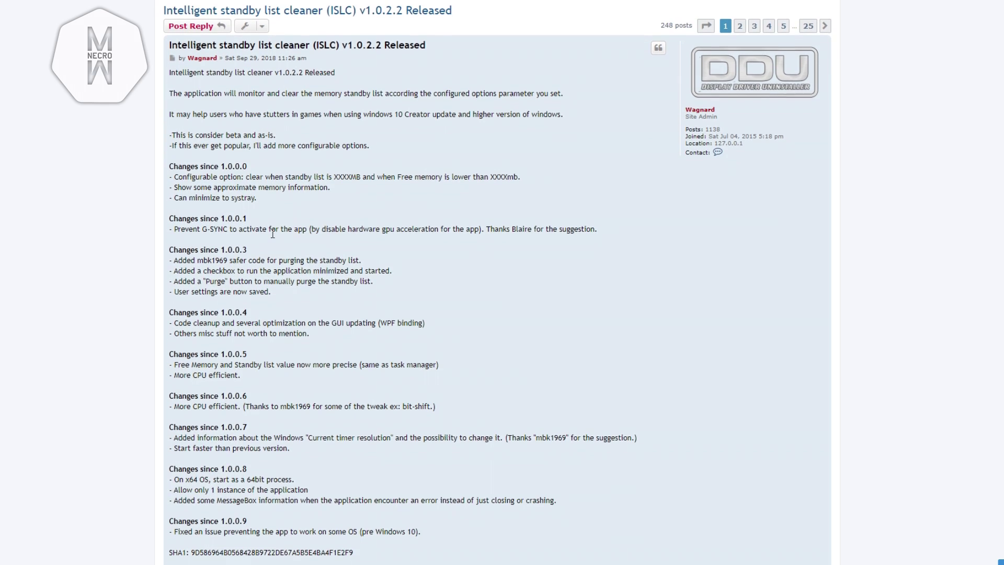
{"action": "scroll", "coordinate": [271, 235], "scroll_direction": "down", "scroll_amount": 5}
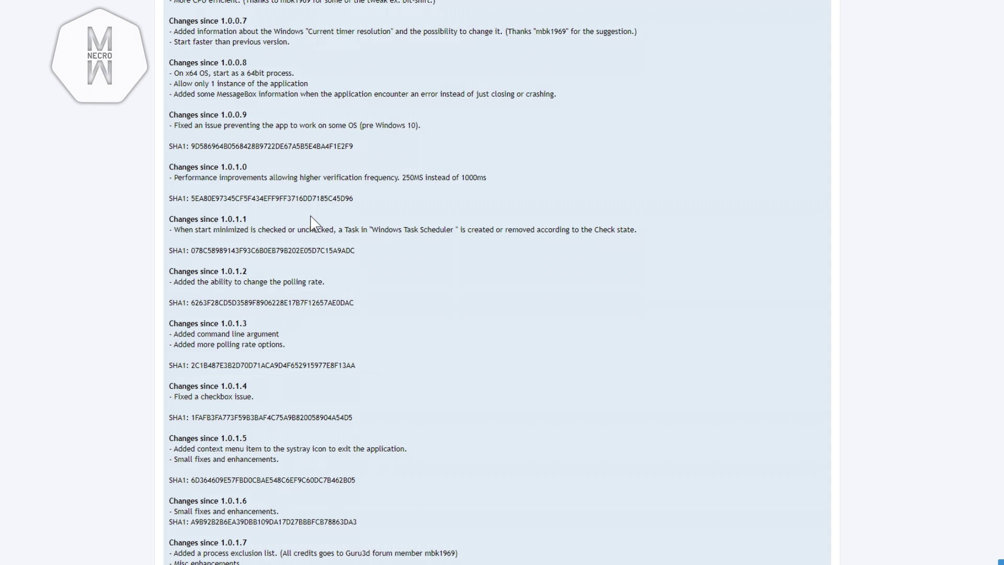
{"action": "scroll", "coordinate": [312, 222], "scroll_direction": "down", "scroll_amount": 10}
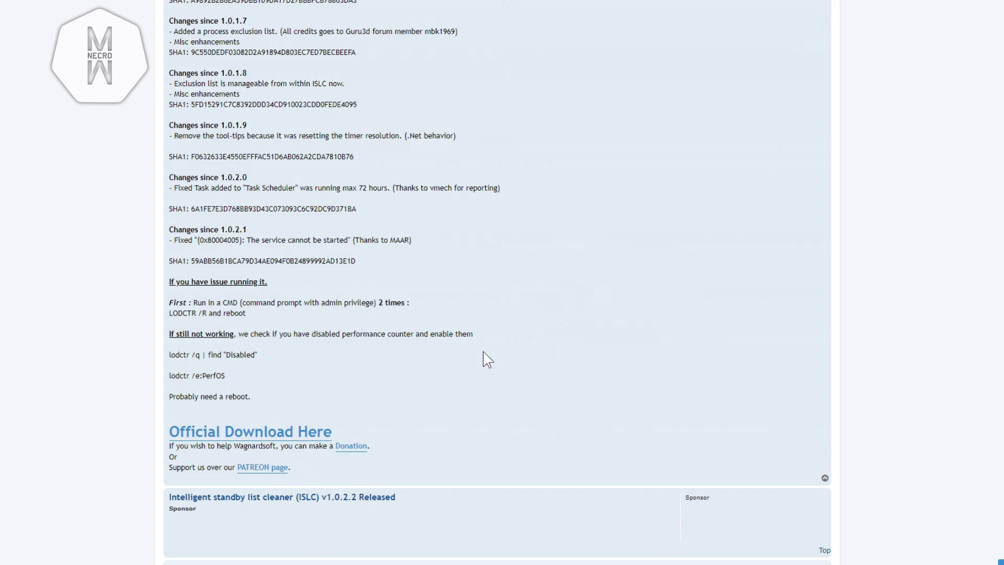
{"action": "scroll", "coordinate": [471, 366], "scroll_direction": "down", "scroll_amount": 1}
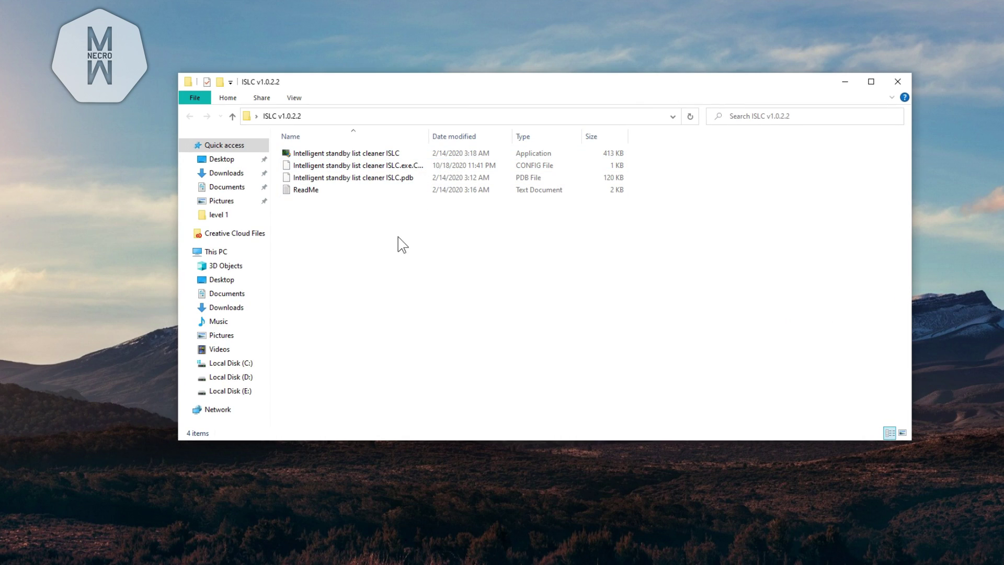
Launch Intelligent standby list cleaner ISLC from the ISLC v1.0.2.2 folder, reposition its window and minimize the folder.
{"action": "left_click_drag", "start_coordinate": [386, 300], "coordinate": [320, 149]}
{"action": "left_click", "coordinate": [384, 245]}
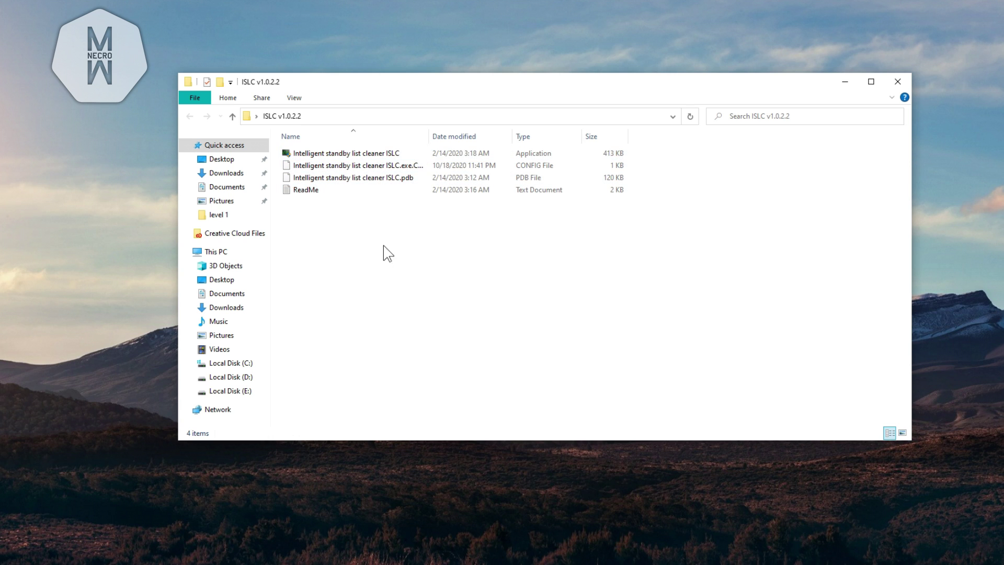
{"action": "double_click", "coordinate": [303, 152]}
{"action": "left_click_drag", "start_coordinate": [245, 27], "coordinate": [476, 69]}
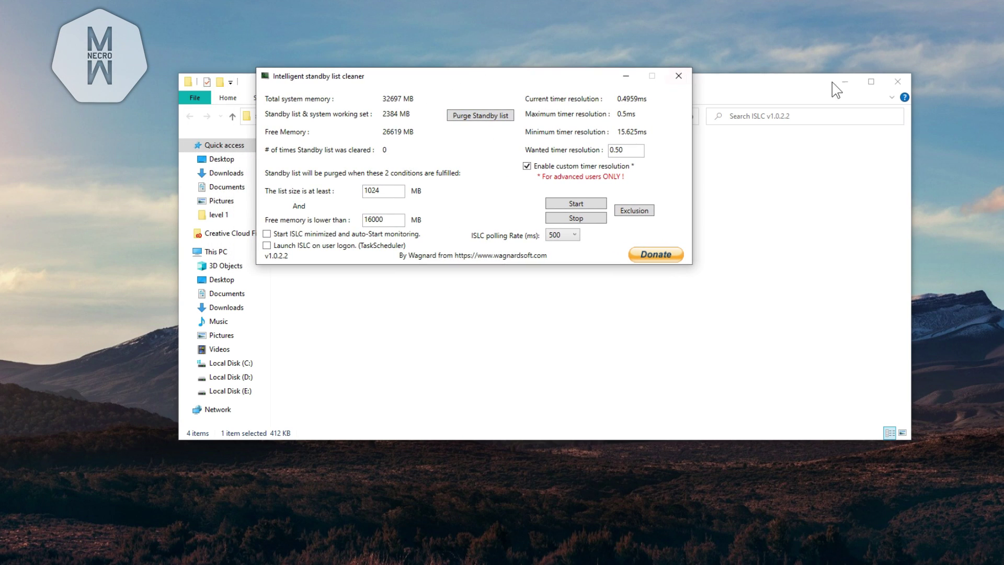
{"action": "left_click", "coordinate": [837, 83]}
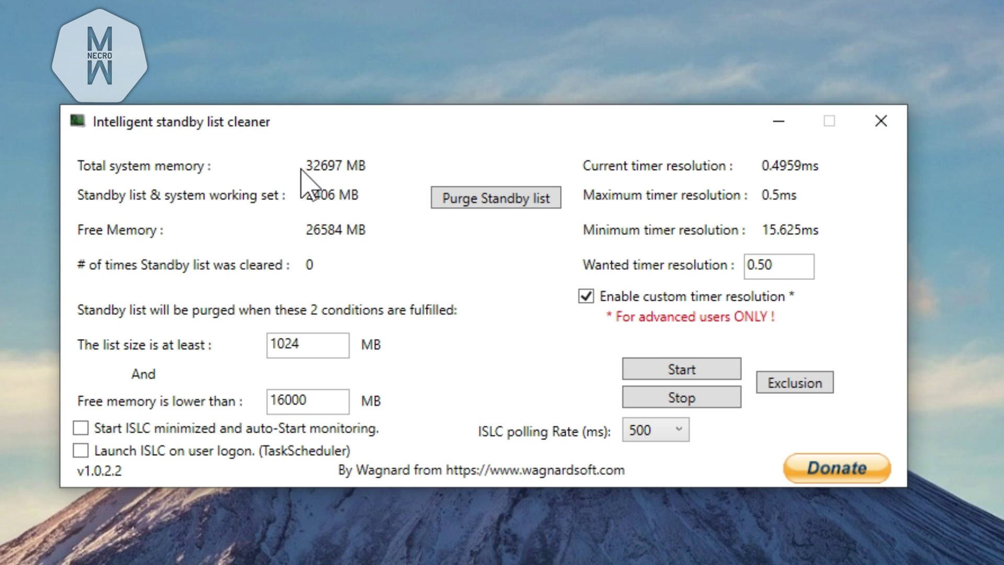
Keep the free memory threshold at 16000 MB for 32 GB of RAM and purge the standby list.
{"action": "double_click", "coordinate": [278, 399]}
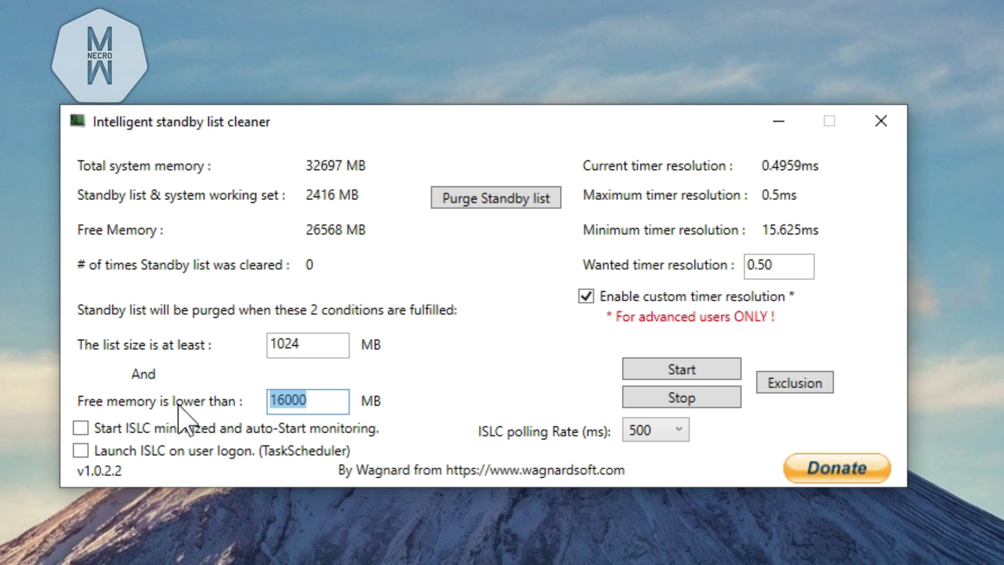
{"action": "left_click", "coordinate": [331, 403]}
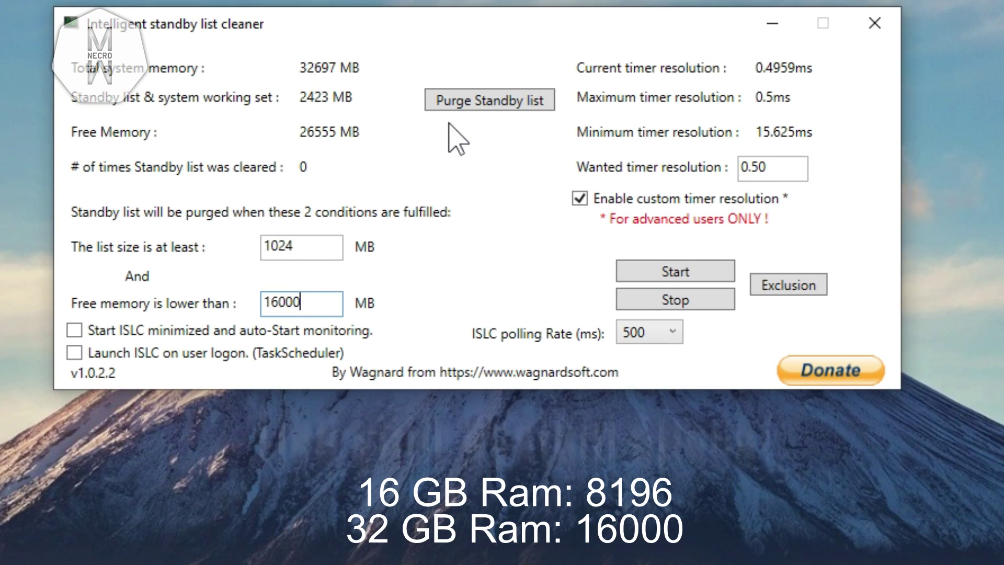
{"action": "left_click_drag", "start_coordinate": [339, 308], "coordinate": [261, 308]}
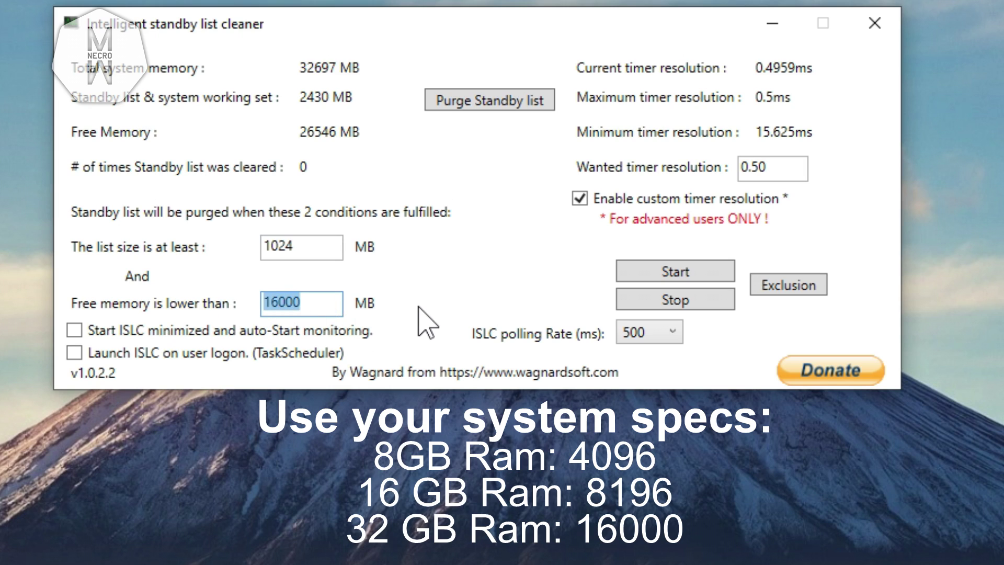
{"action": "left_click", "coordinate": [460, 107]}
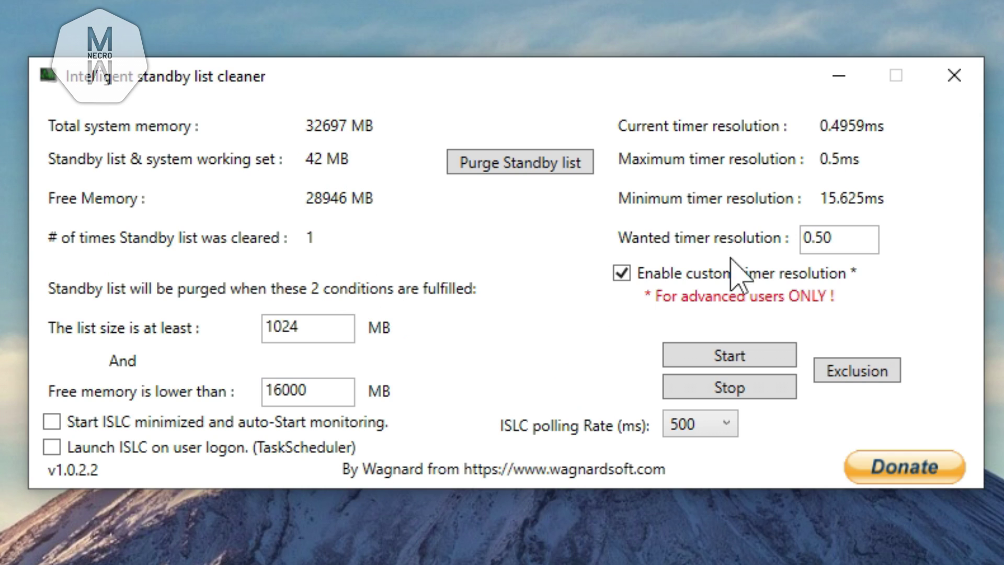
Keep the wanted timer resolution at 0.50 and the ISLC polling rate at 500 ms, and start monitoring.
{"action": "left_click_drag", "start_coordinate": [850, 252], "coordinate": [799, 242]}
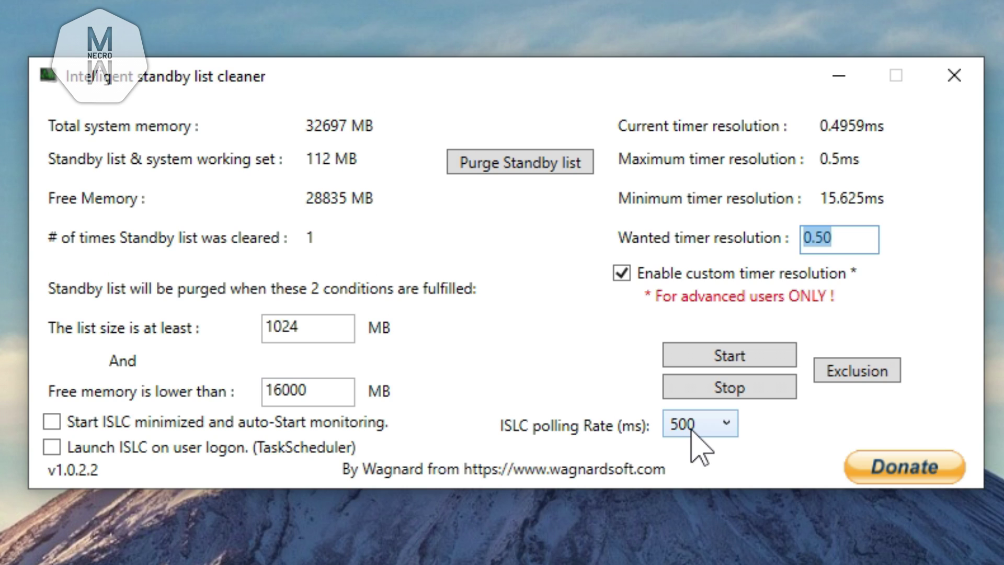
{"action": "left_click", "coordinate": [691, 432]}
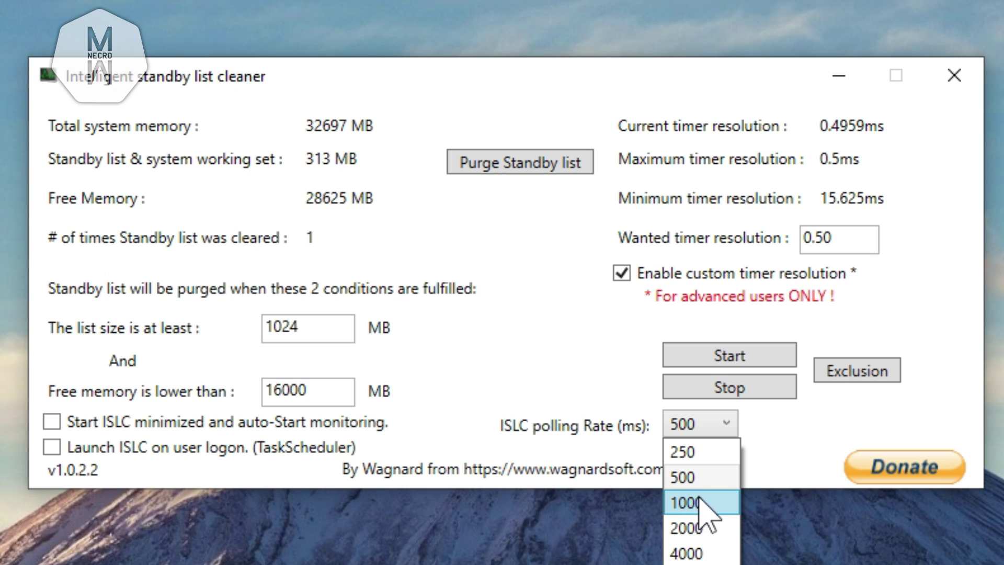
{"action": "left_click", "coordinate": [533, 403]}
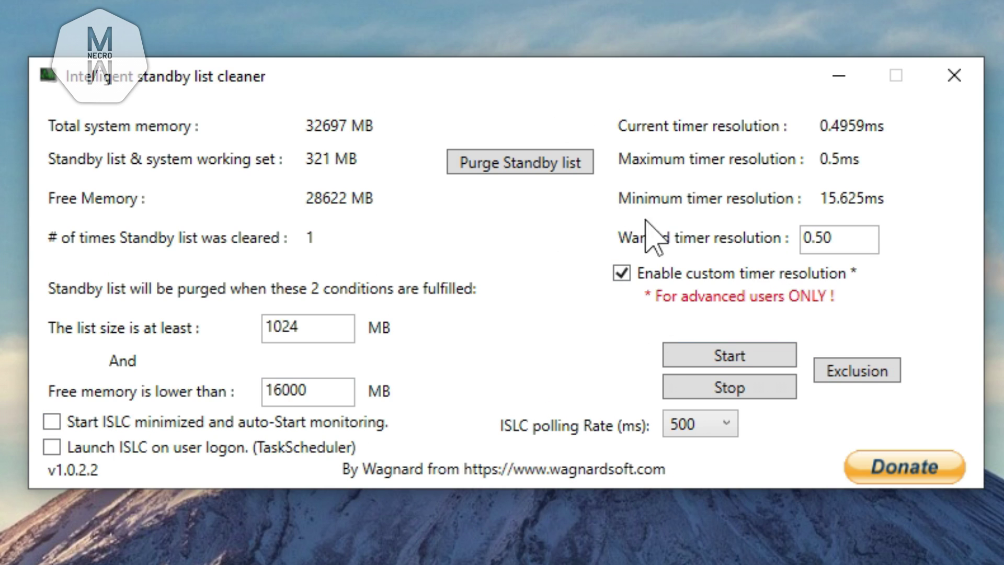
{"action": "left_click", "coordinate": [735, 355]}
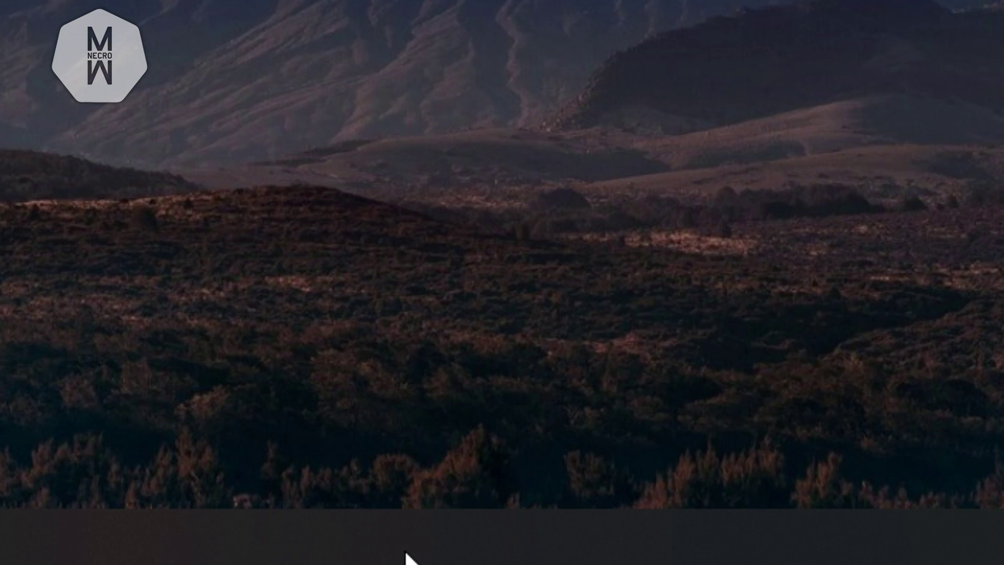
Open Task Manager and examine the status and startup impact of the programs that launch with Windows.
{"action": "right_click", "coordinate": [408, 555]}
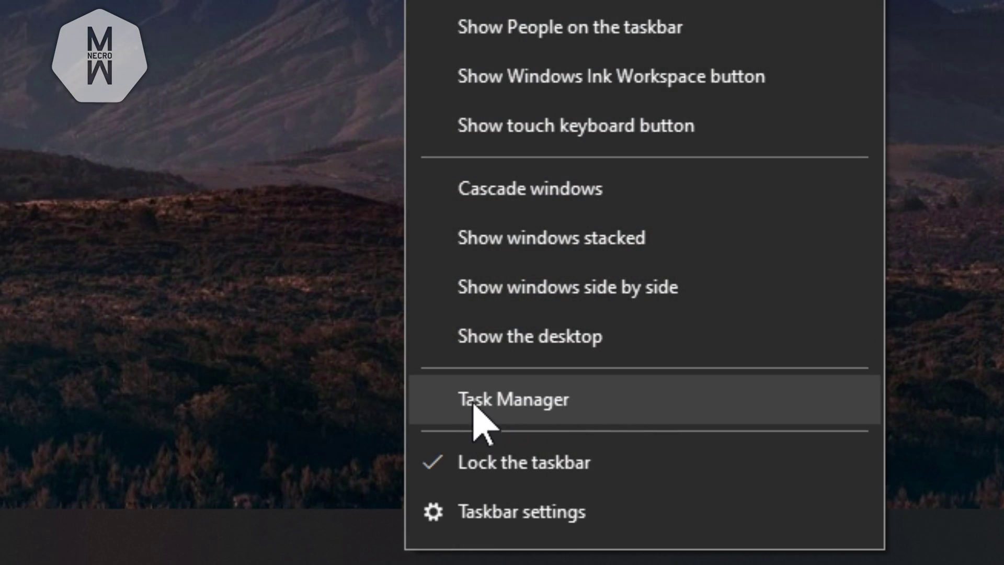
{"action": "left_click", "coordinate": [475, 404]}
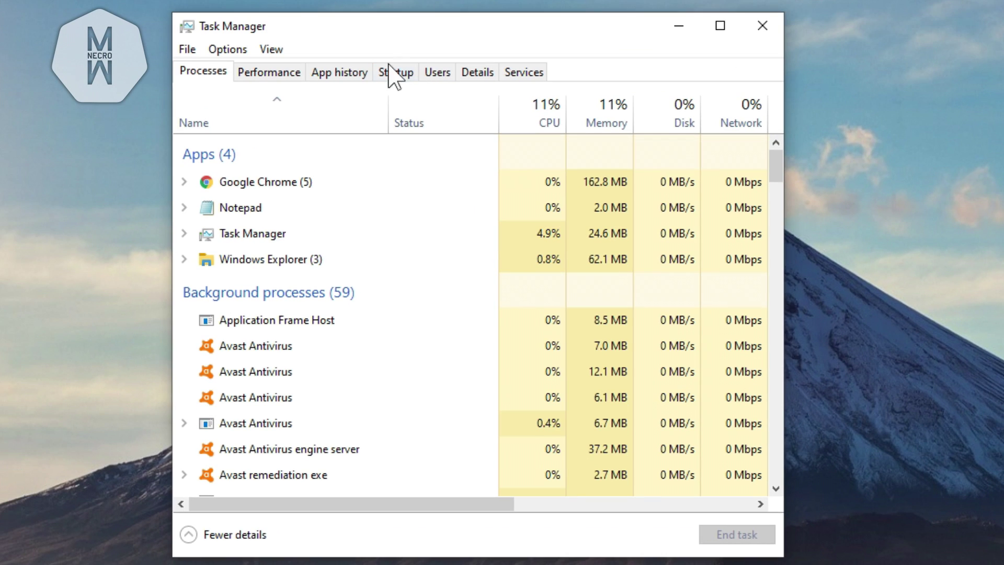
{"action": "left_click", "coordinate": [395, 72]}
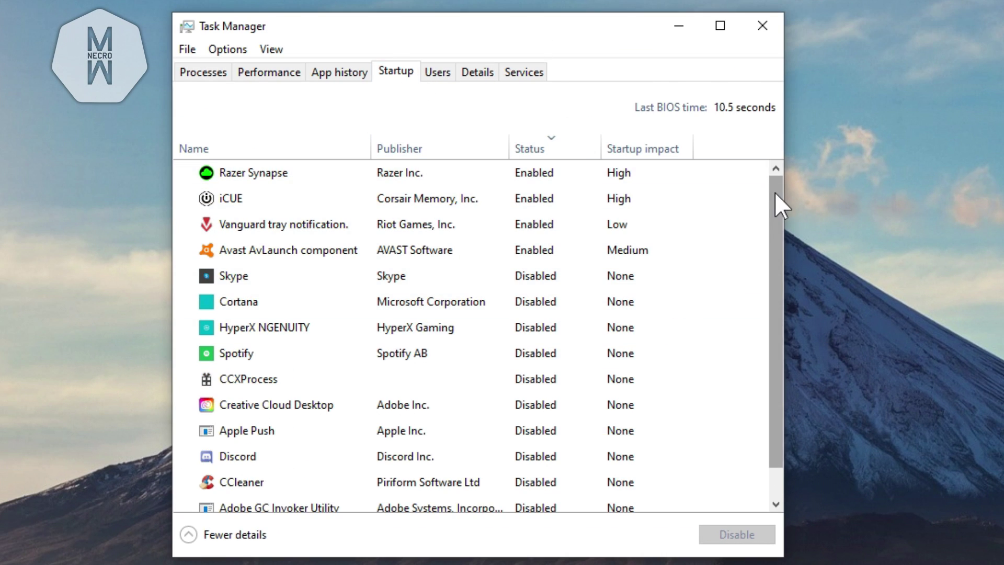
{"action": "left_click_drag", "start_coordinate": [778, 206], "coordinate": [780, 307]}
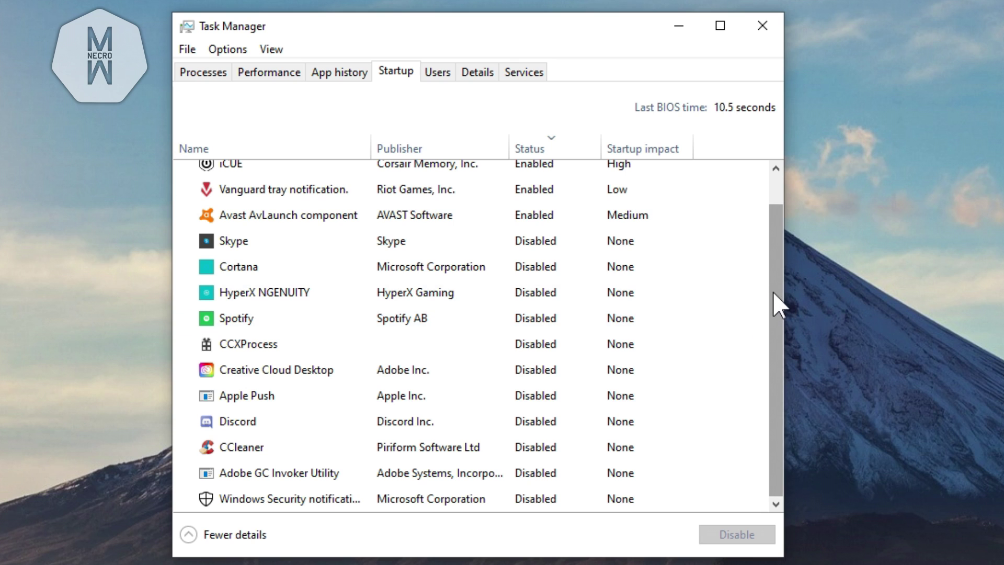
{"action": "scroll", "coordinate": [778, 303], "scroll_direction": "up", "scroll_amount": 2}
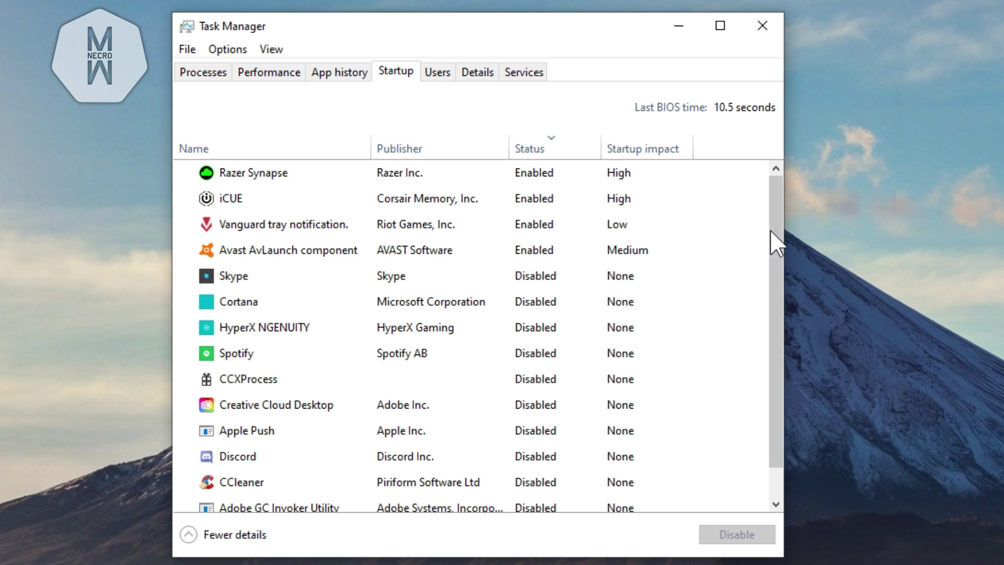
{"action": "scroll", "coordinate": [776, 240], "scroll_direction": "down", "scroll_amount": 1}
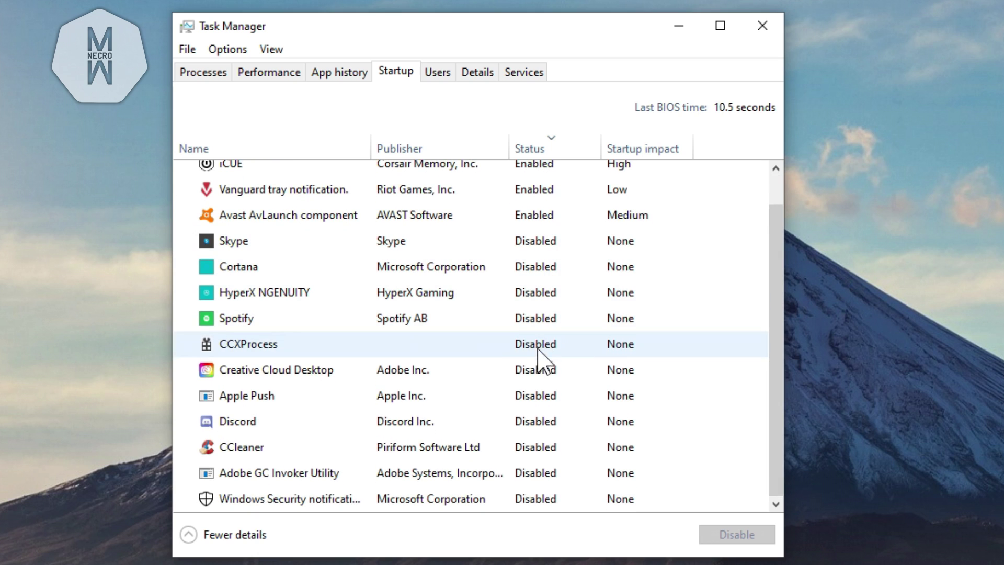
{"action": "scroll", "coordinate": [776, 233], "scroll_direction": "up", "scroll_amount": 1}
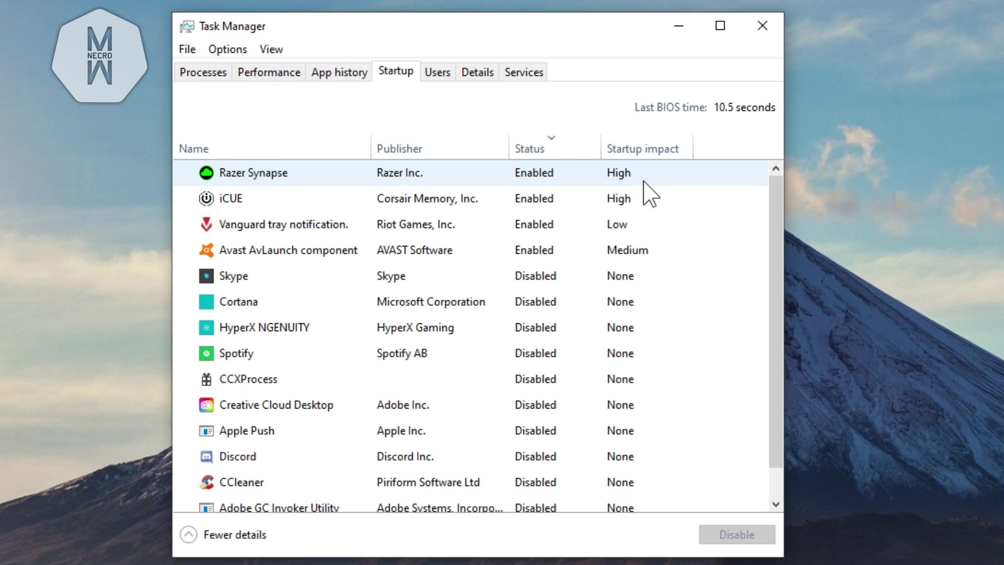
Disable Razer Synapse at startup and check the remaining startup programs for others to turn off.
{"action": "mouse_move", "coordinate": [625, 157]}
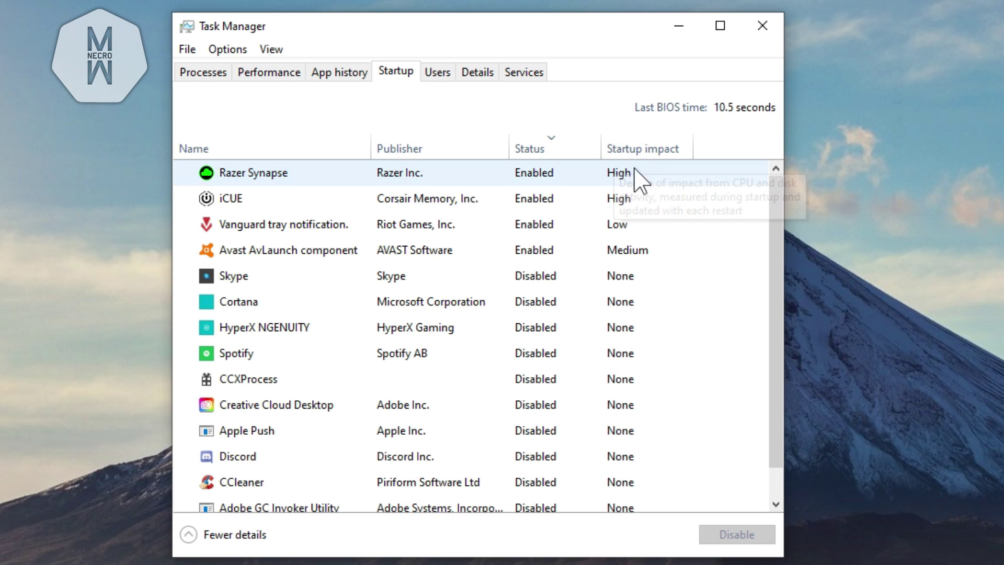
{"action": "right_click", "coordinate": [466, 179]}
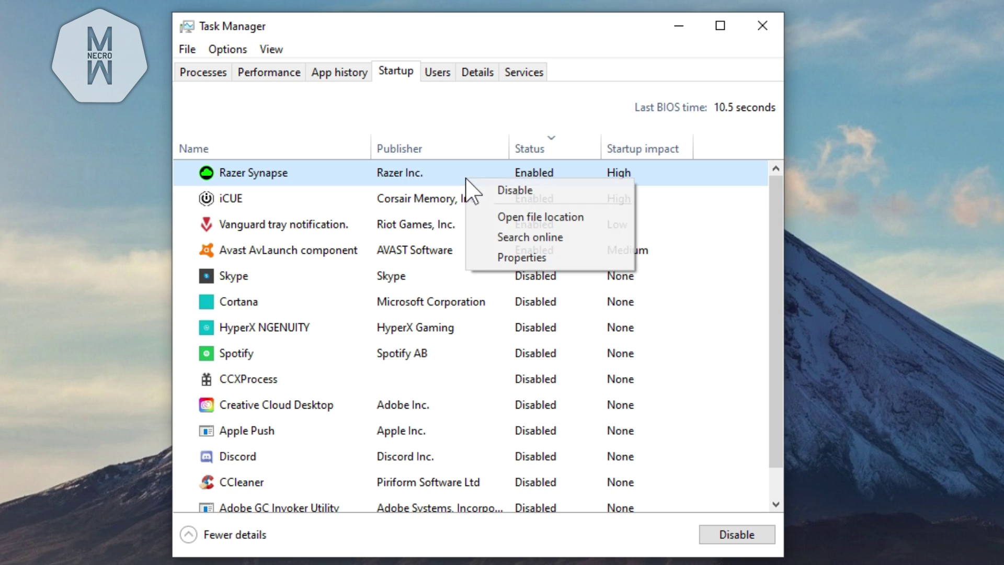
{"action": "left_click", "coordinate": [521, 190]}
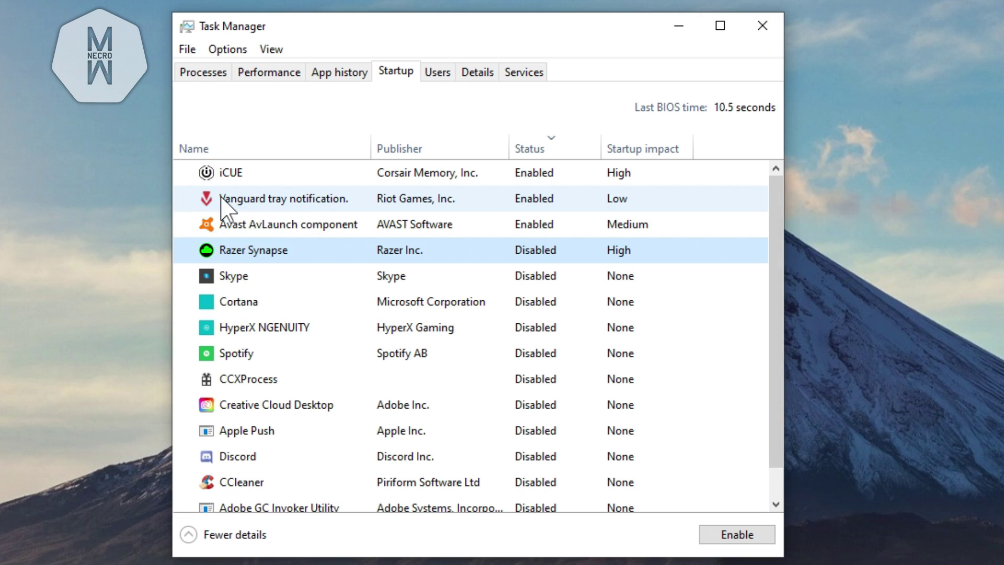
{"action": "left_click", "coordinate": [277, 225]}
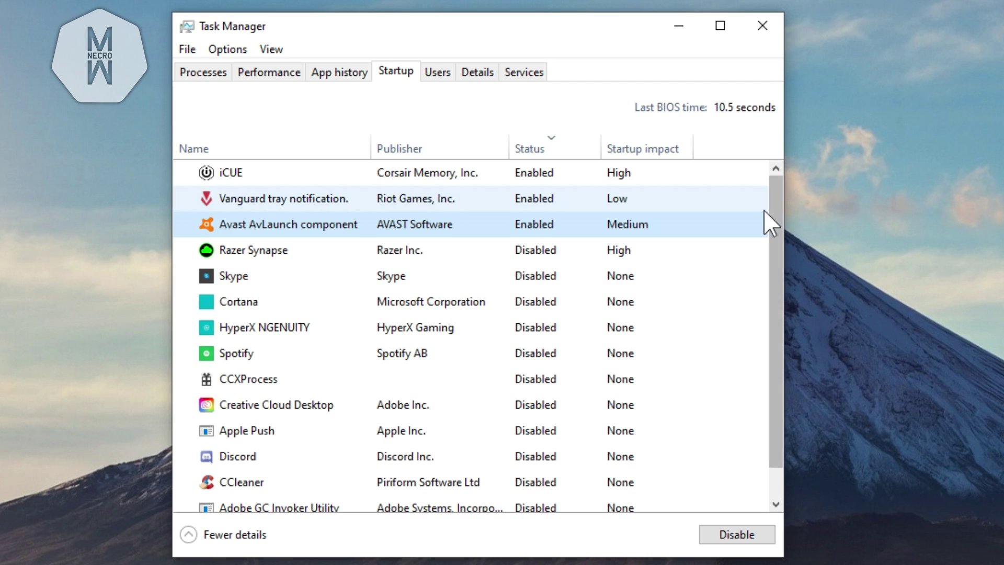
{"action": "left_click_drag", "start_coordinate": [775, 202], "coordinate": [777, 230]}
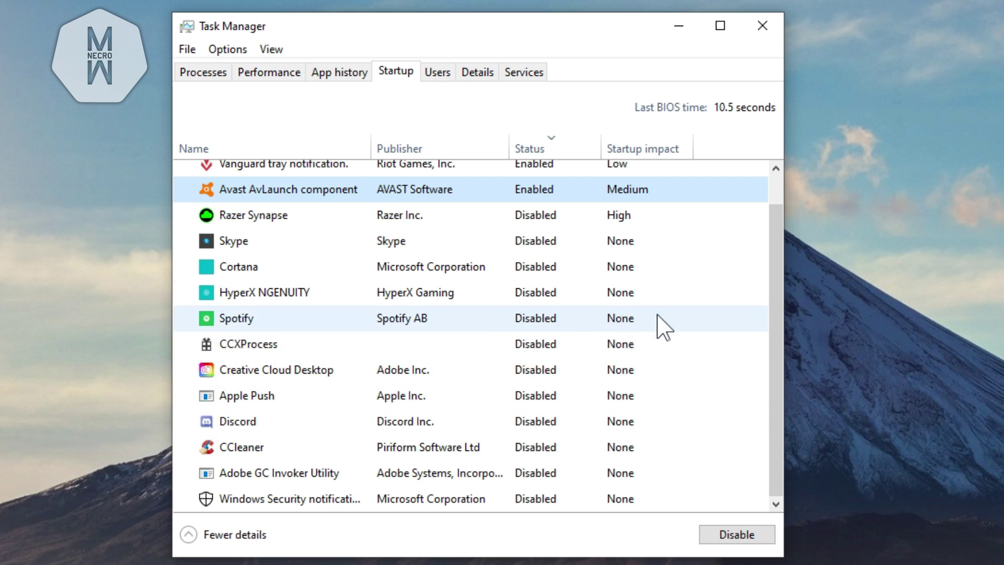
{"action": "left_click_drag", "start_coordinate": [775, 240], "coordinate": [781, 187]}
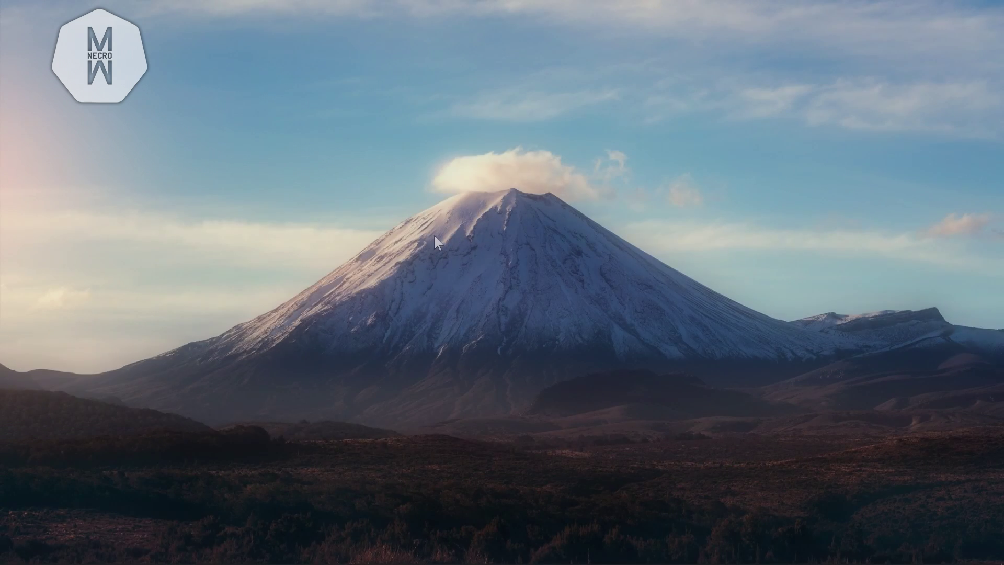
Search Windows for msconfig and open System Configuration.
{"action": "key", "text": "super+s"}
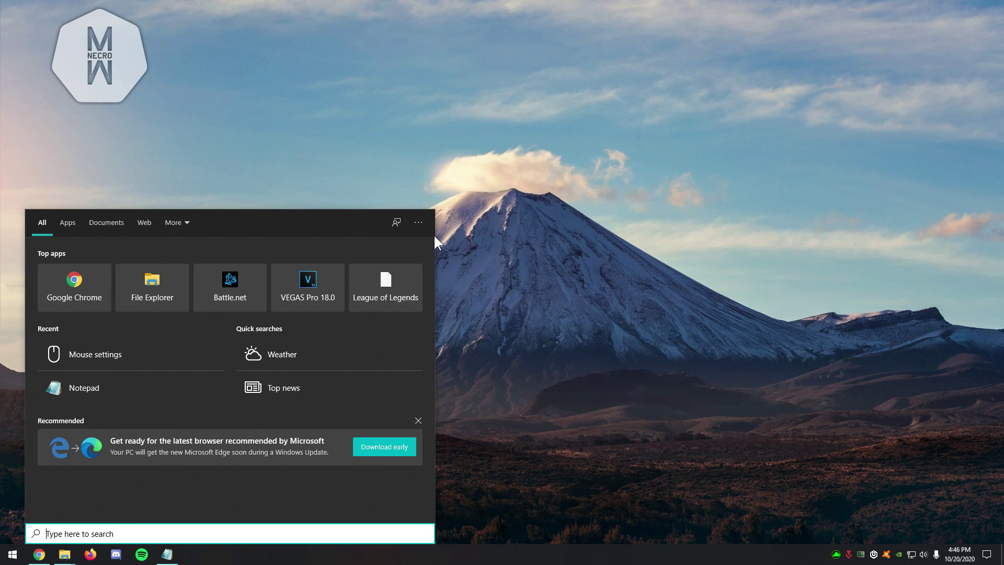
{"action": "type", "text": "mscfongi"}
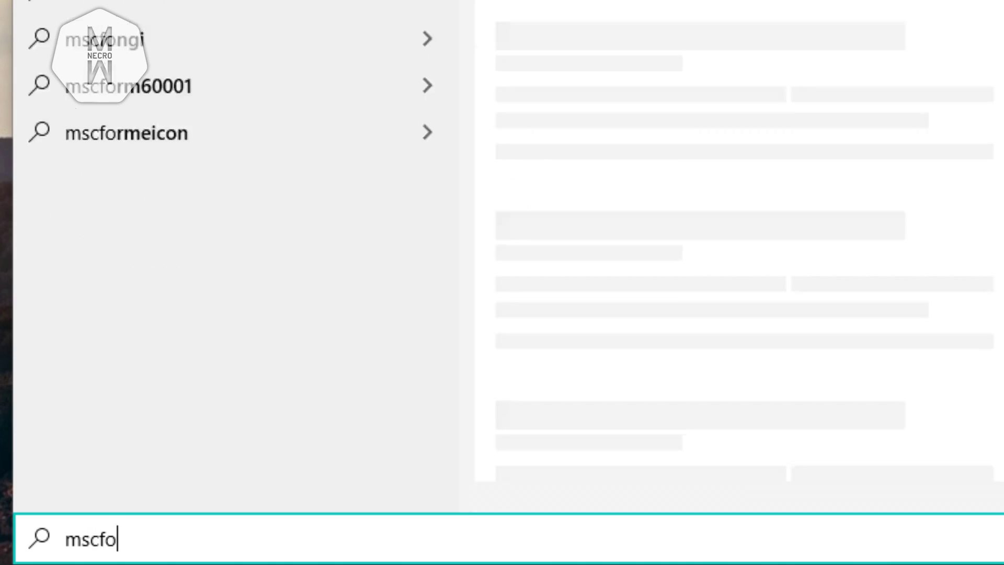
{"action": "key", "text": "BackSpace"}
{"action": "key", "text": "BackSpace"}
{"action": "key", "text": "BackSpace"}
{"action": "key", "text": "BackSpace"}
{"action": "key", "text": "BackSpace"}
{"action": "type", "text": "onfig"}
{"action": "key", "text": "Return"}
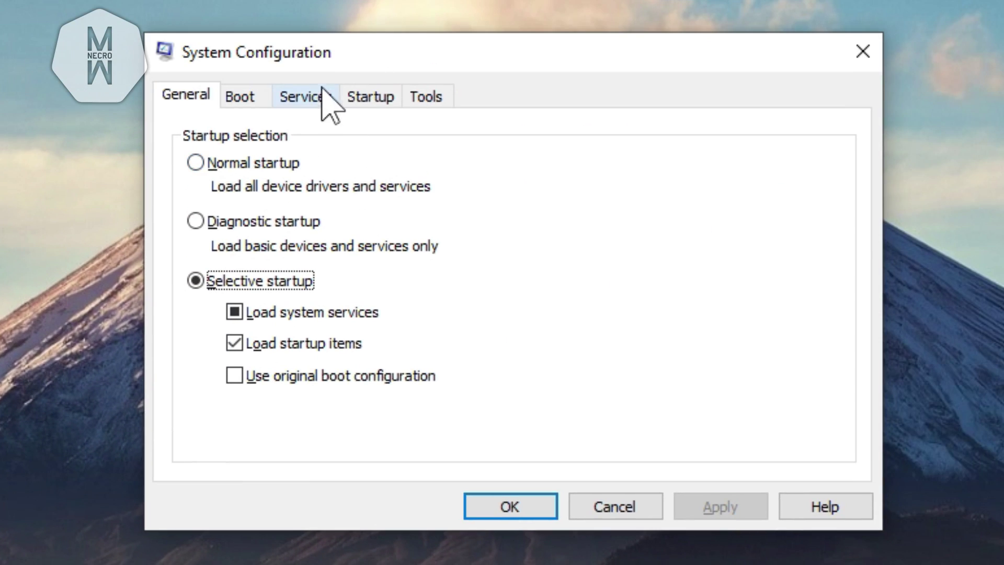
Set the boot timeout for Windows 10 to 3 seconds in the boot settings.
{"action": "left_click", "coordinate": [245, 97]}
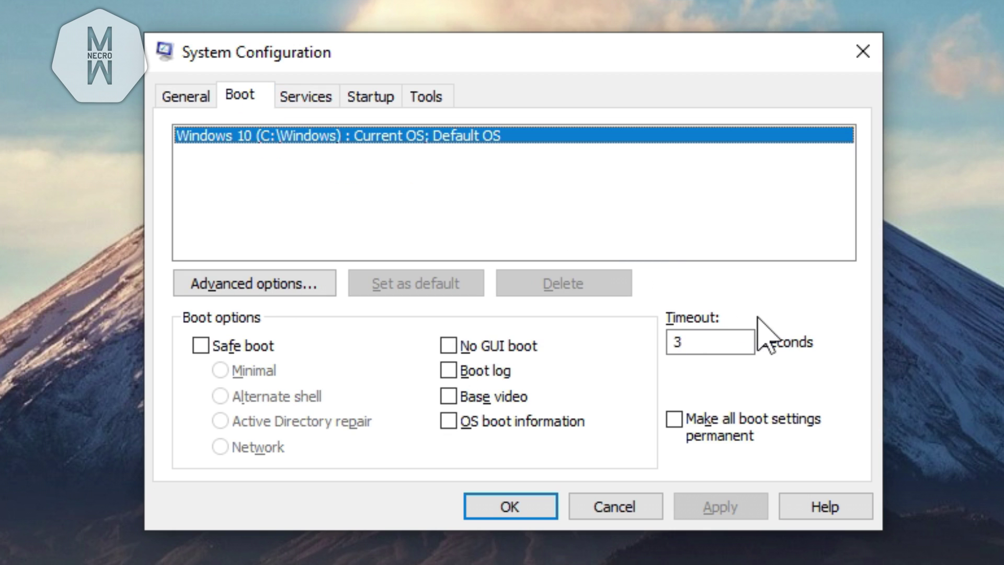
{"action": "left_click", "coordinate": [704, 354]}
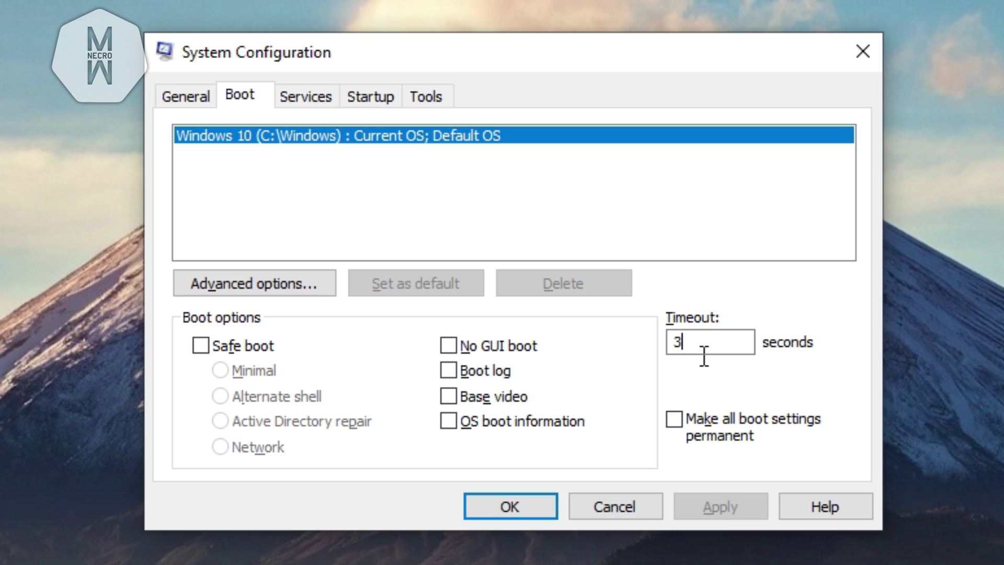
{"action": "type", "text": "0"}
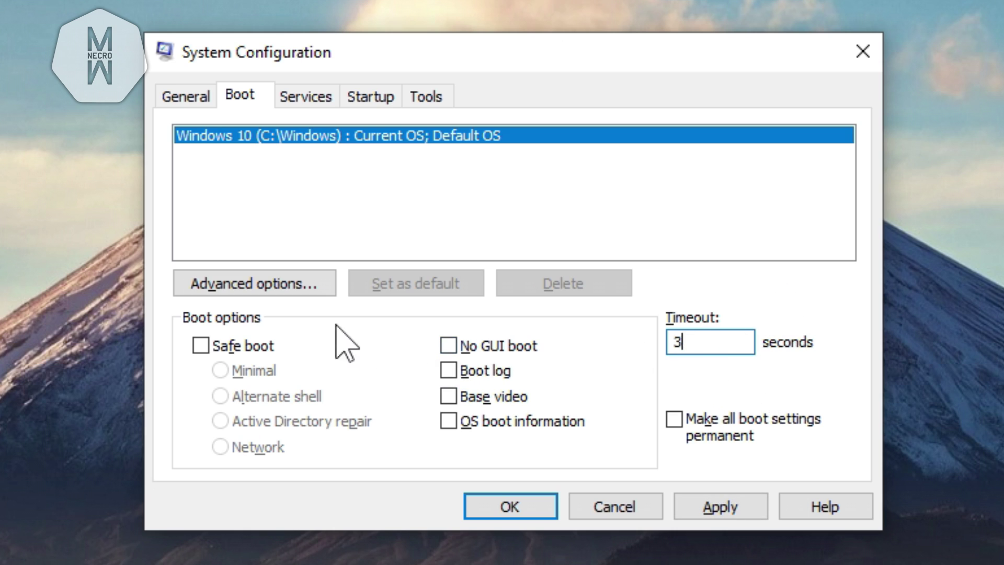
Set the number of processors to 8 in the advanced boot options and apply the boot settings.
{"action": "left_click", "coordinate": [251, 288]}
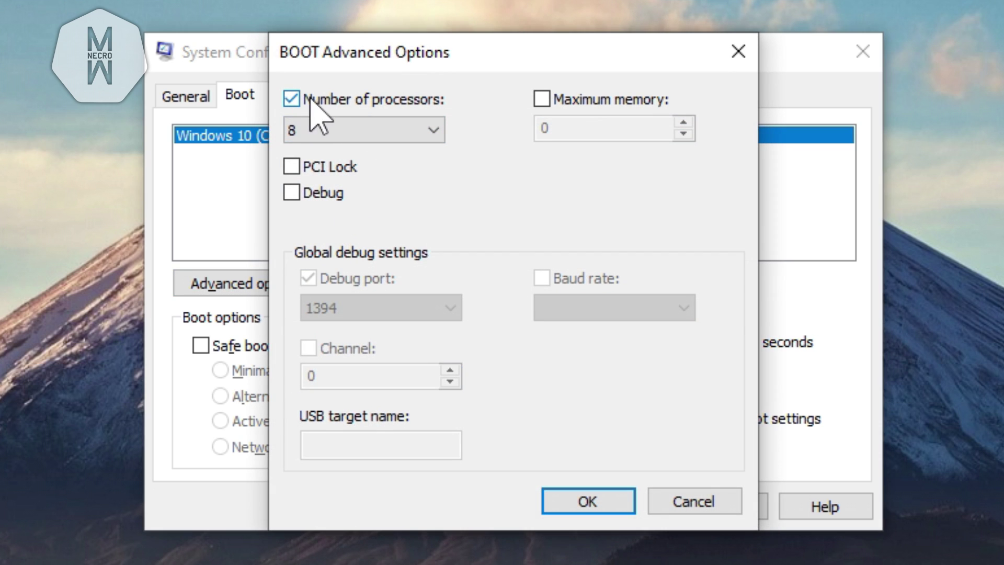
{"action": "left_click", "coordinate": [316, 131]}
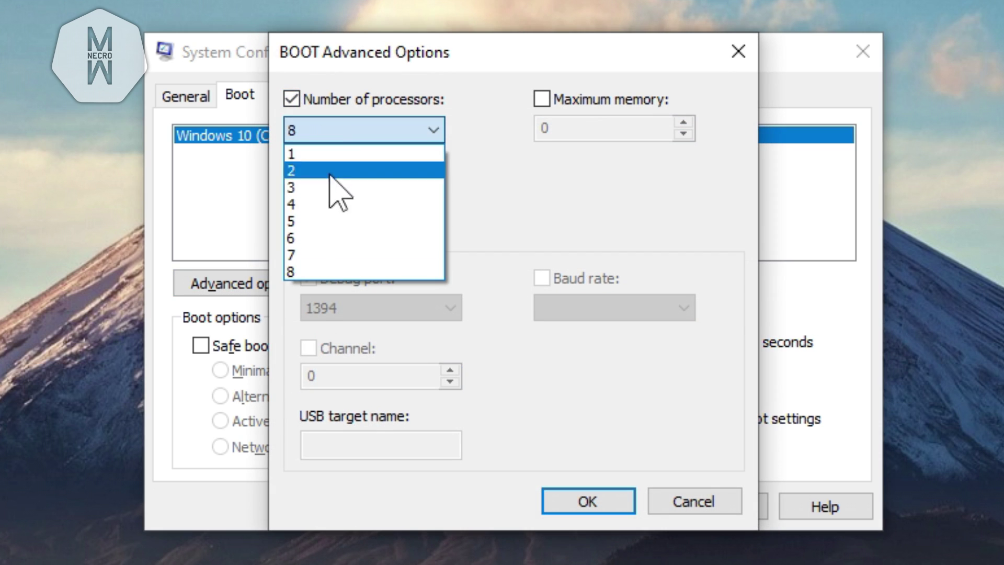
{"action": "left_click", "coordinate": [304, 268]}
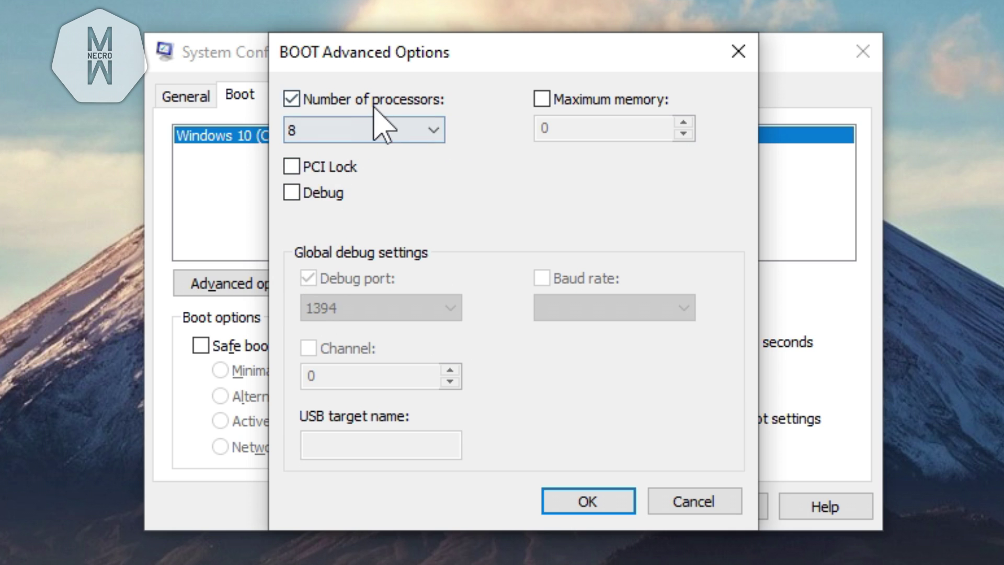
{"action": "left_click", "coordinate": [378, 121]}
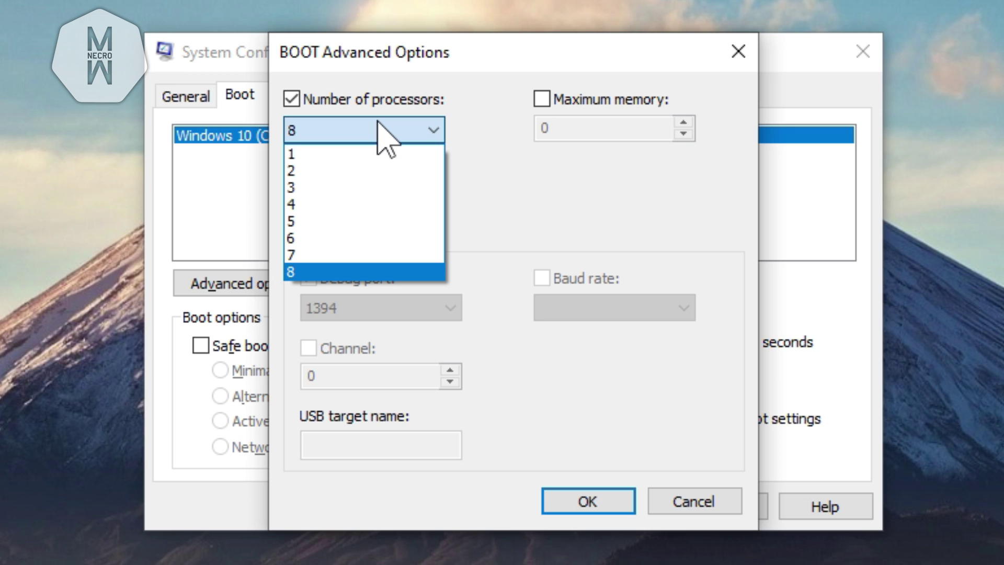
{"action": "left_click", "coordinate": [303, 272]}
{"action": "left_click", "coordinate": [594, 497]}
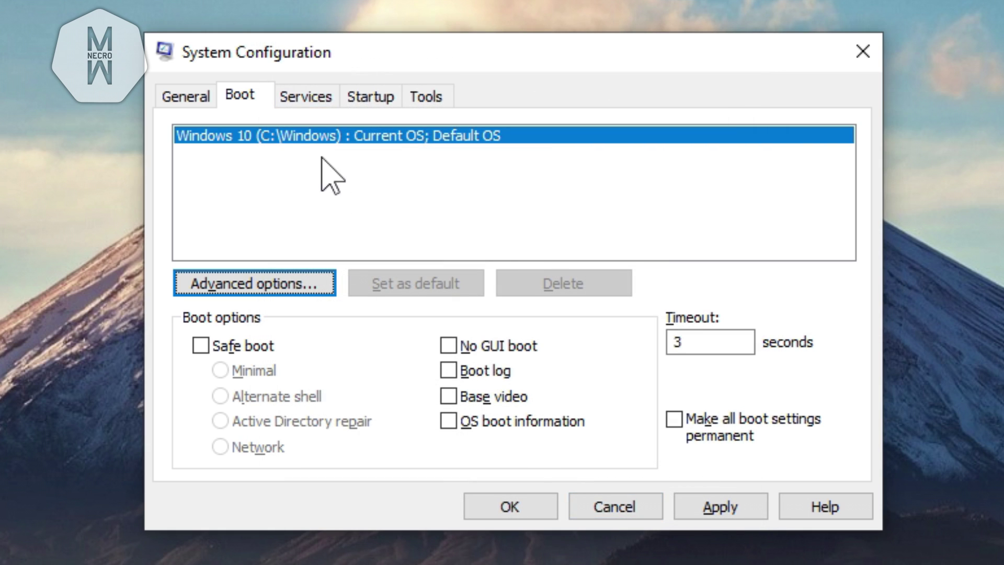
{"action": "left_click", "coordinate": [725, 502]}
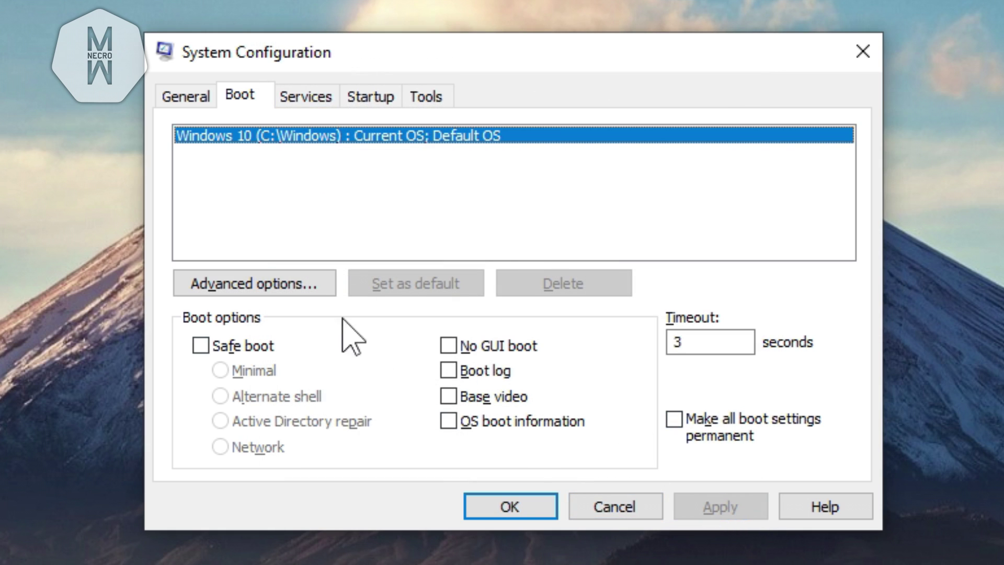
Hide all Microsoft services in the System Configuration service list and look through the remaining third-party services.
{"action": "left_click", "coordinate": [287, 100]}
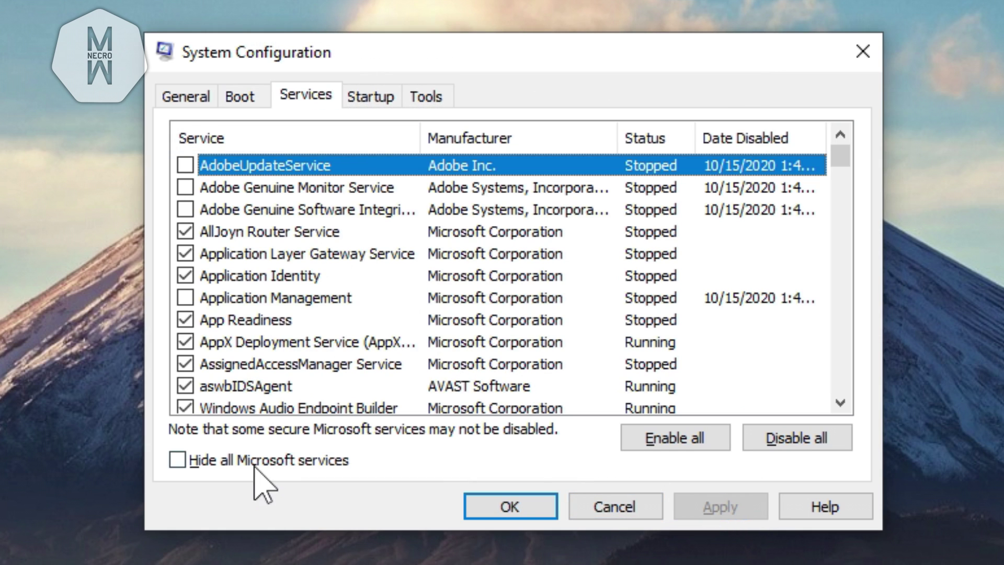
{"action": "left_click", "coordinate": [178, 461]}
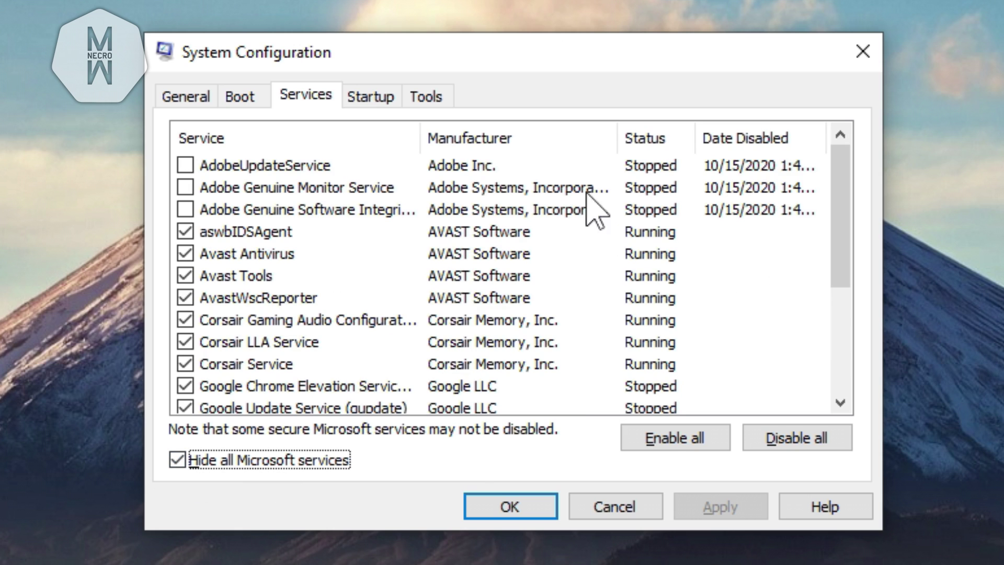
{"action": "left_click_drag", "start_coordinate": [846, 173], "coordinate": [847, 298]}
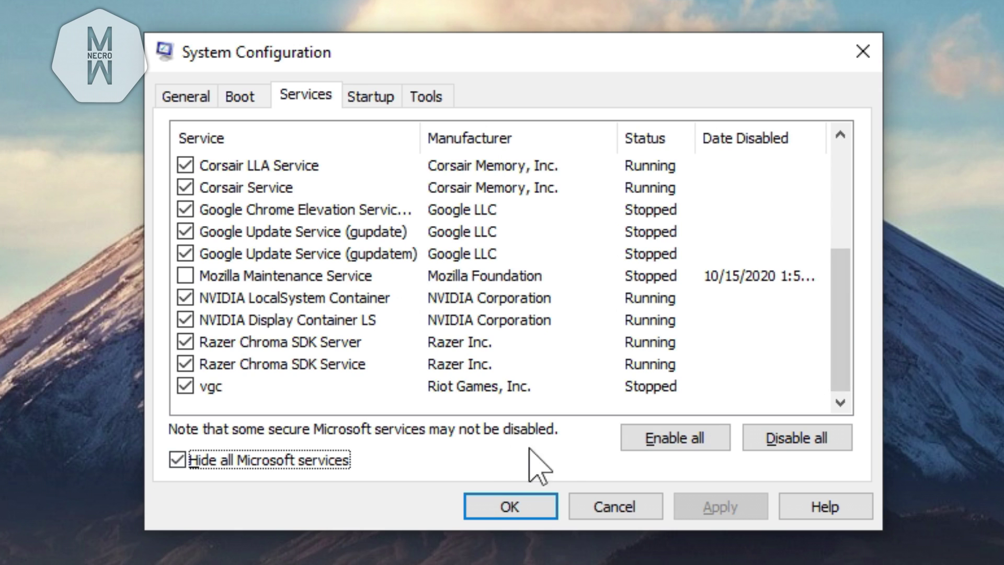
{"action": "key", "text": "space"}
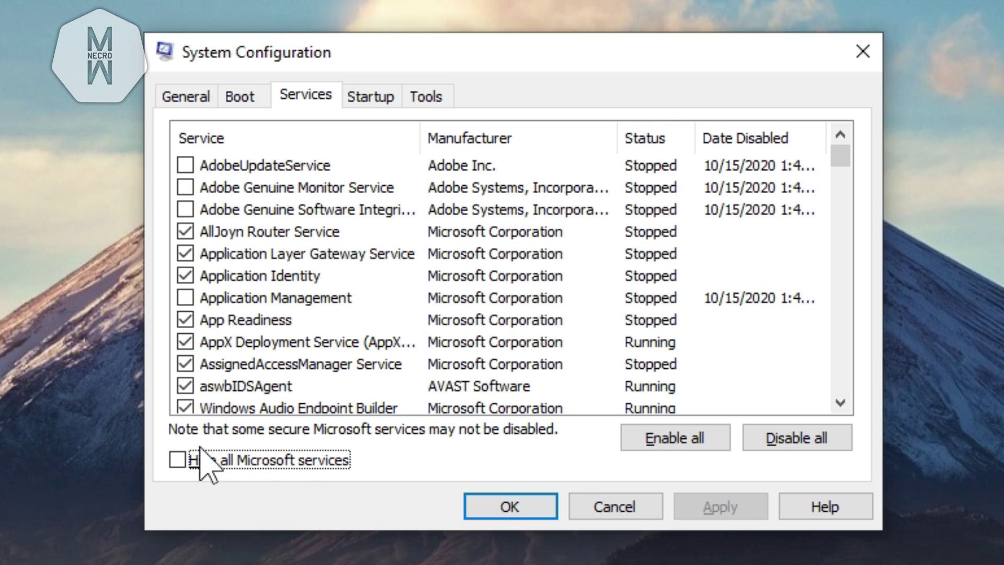
{"action": "left_click", "coordinate": [180, 458]}
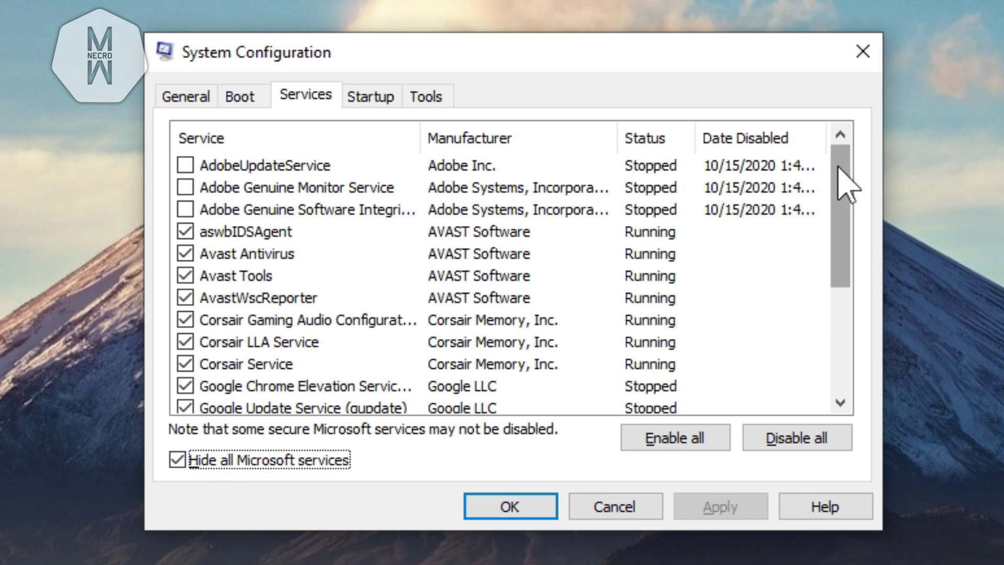
{"action": "left_click_drag", "start_coordinate": [841, 177], "coordinate": [814, 246]}
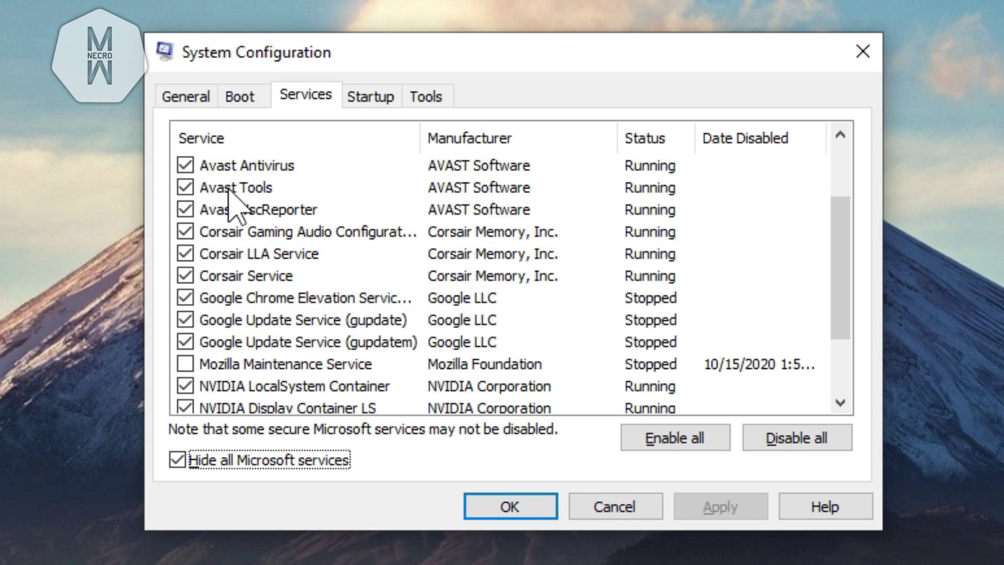
Deselect the Corsair gaming audio configuration service, Corsair LLA Service and Corsair Service, and review the other services.
{"action": "left_click", "coordinate": [185, 233]}
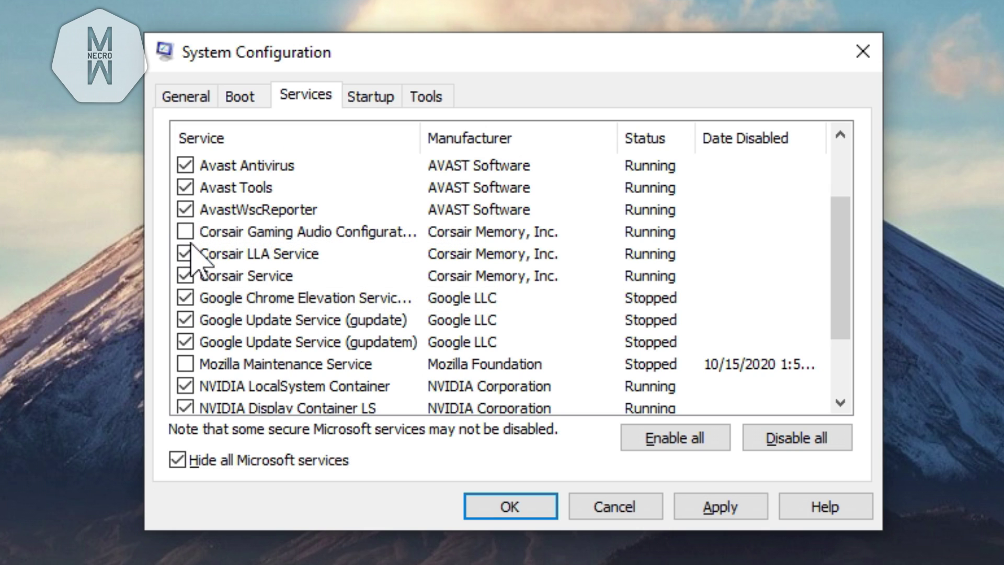
{"action": "left_click", "coordinate": [185, 253]}
{"action": "left_click", "coordinate": [187, 277]}
{"action": "scroll", "coordinate": [282, 306], "scroll_direction": "down", "scroll_amount": 1}
{"action": "scroll", "coordinate": [276, 302], "scroll_direction": "down", "scroll_amount": 1}
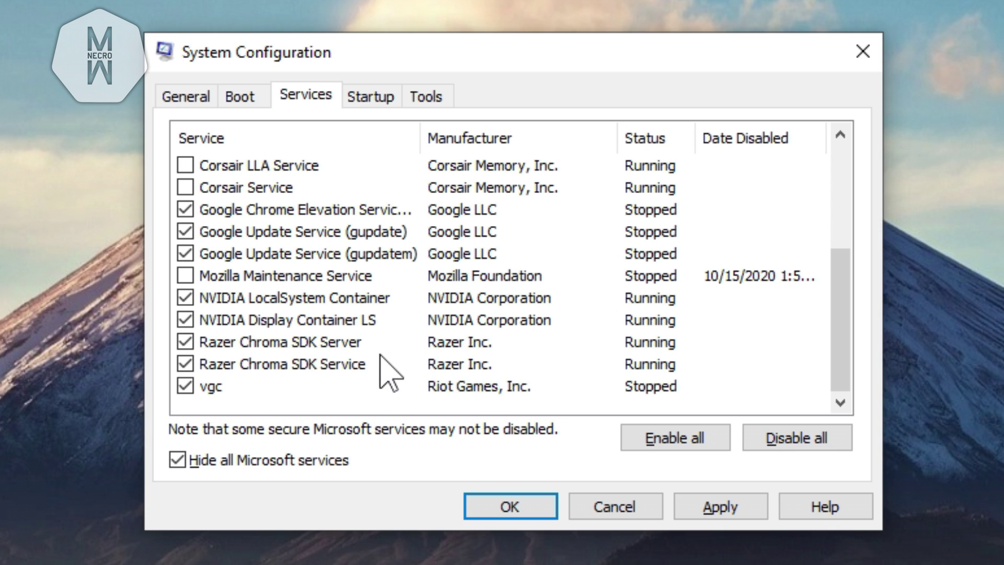
{"action": "key", "text": "Home"}
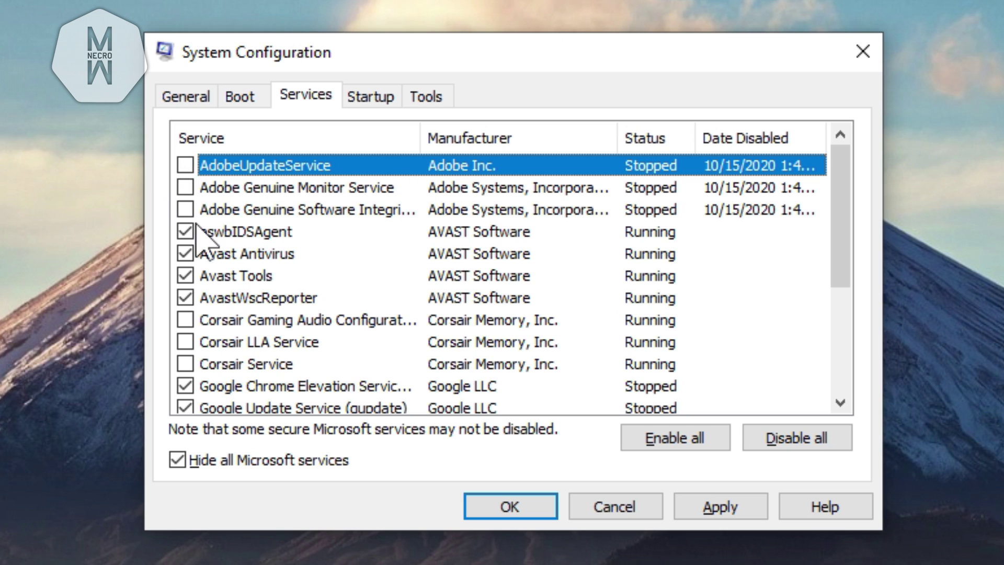
{"action": "scroll", "coordinate": [347, 287], "scroll_direction": "down", "scroll_amount": 2}
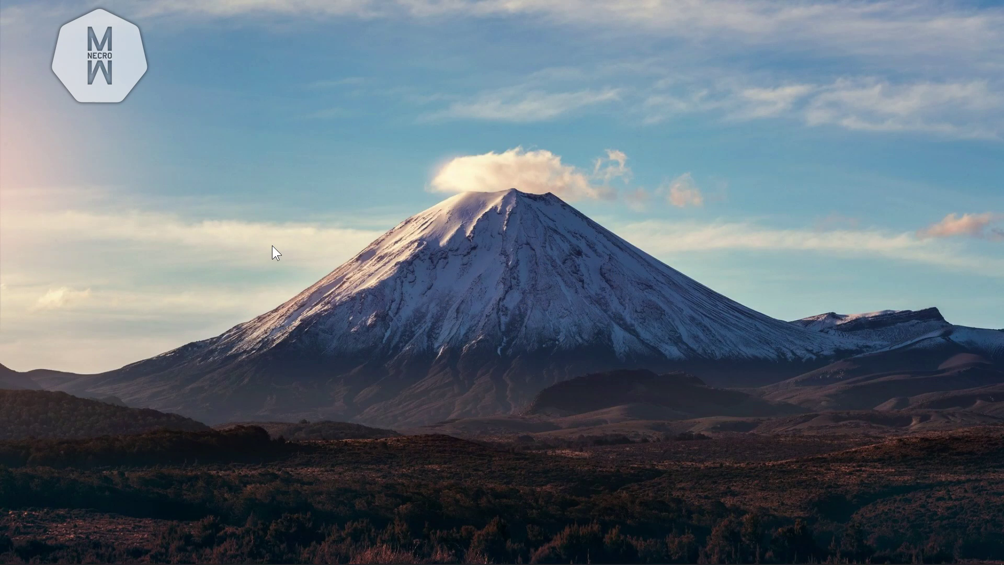
Open the Windows temporary files folder by searching for %temp%.
{"action": "key", "text": "super"}
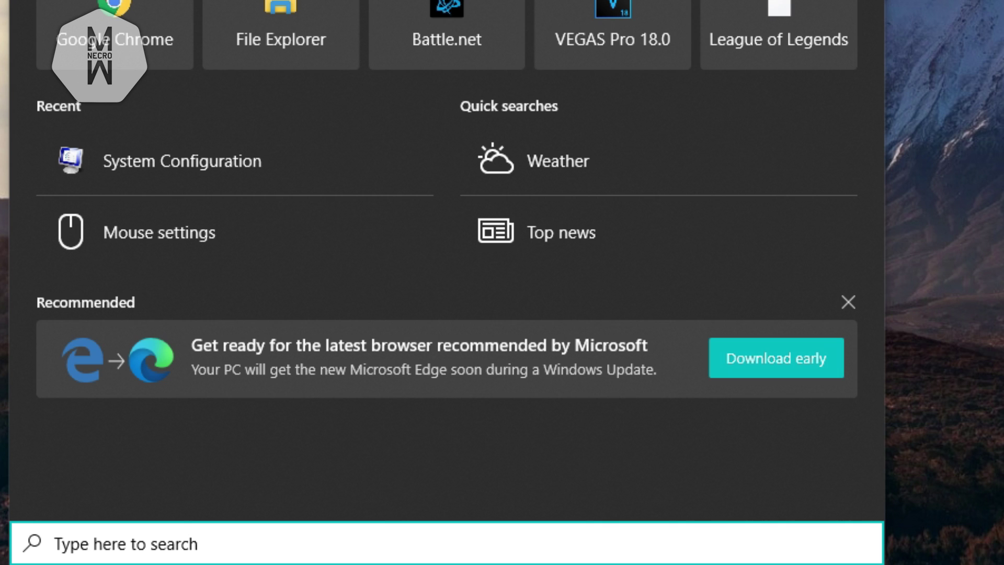
{"action": "type", "text": "%t"}
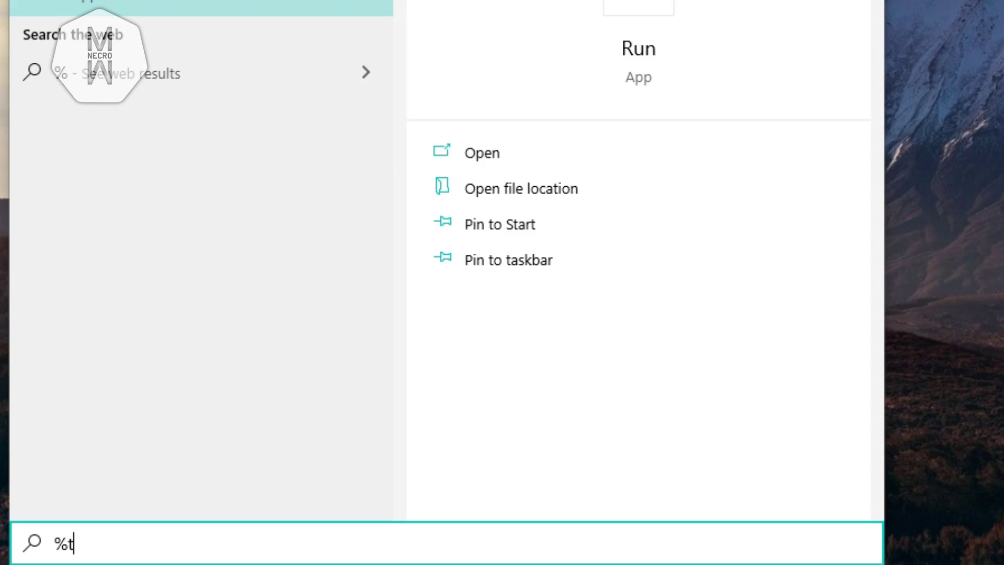
{"action": "type", "text": "emp%"}
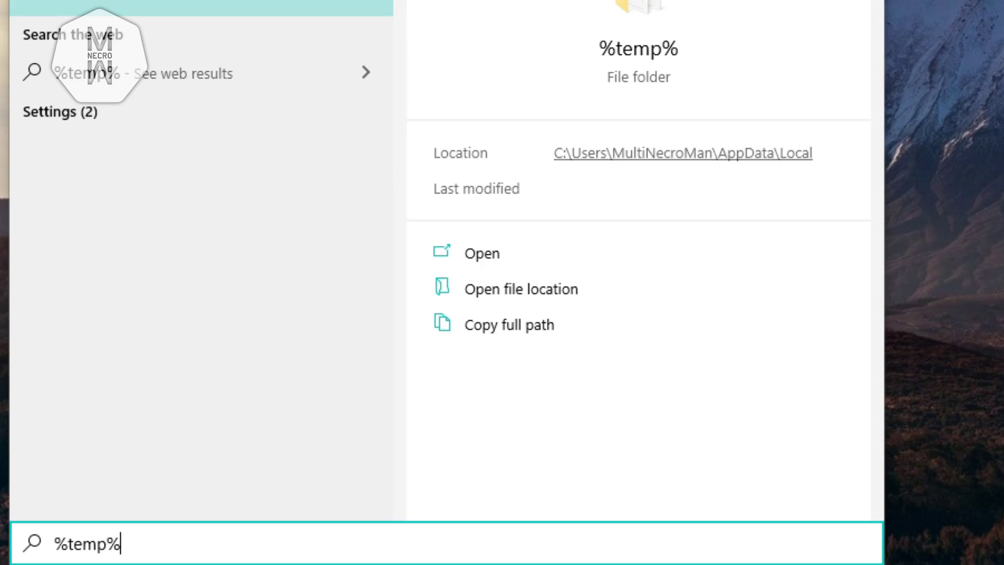
{"action": "key", "text": "Return"}
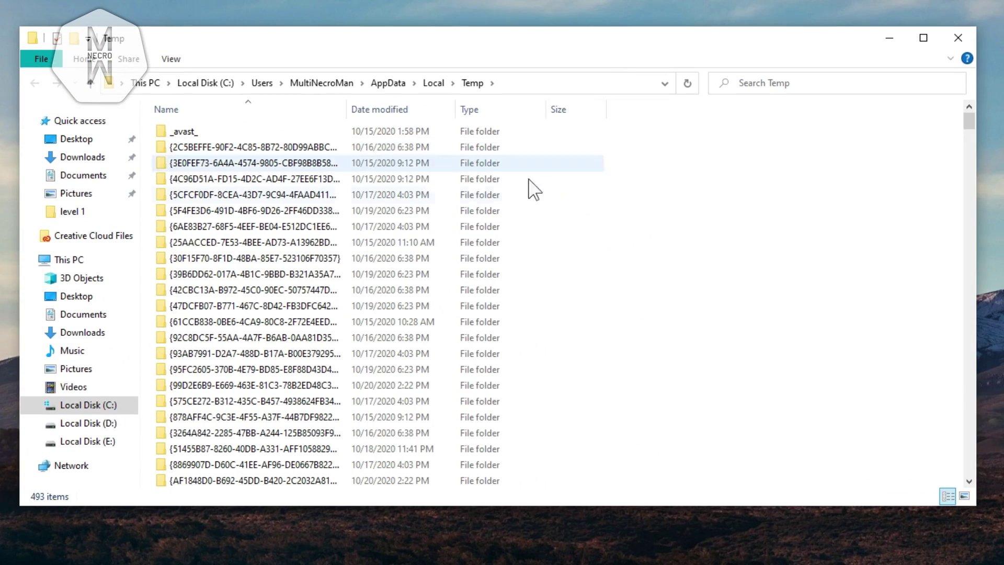
Select all files and folders in the Temp folder and delete them.
{"action": "scroll", "coordinate": [423, 241], "scroll_direction": "down", "scroll_amount": 3}
{"action": "left_click", "coordinate": [430, 225]}
{"action": "scroll", "coordinate": [430, 225], "scroll_direction": "down", "scroll_amount": 12}
{"action": "key", "text": "ctrl+a"}
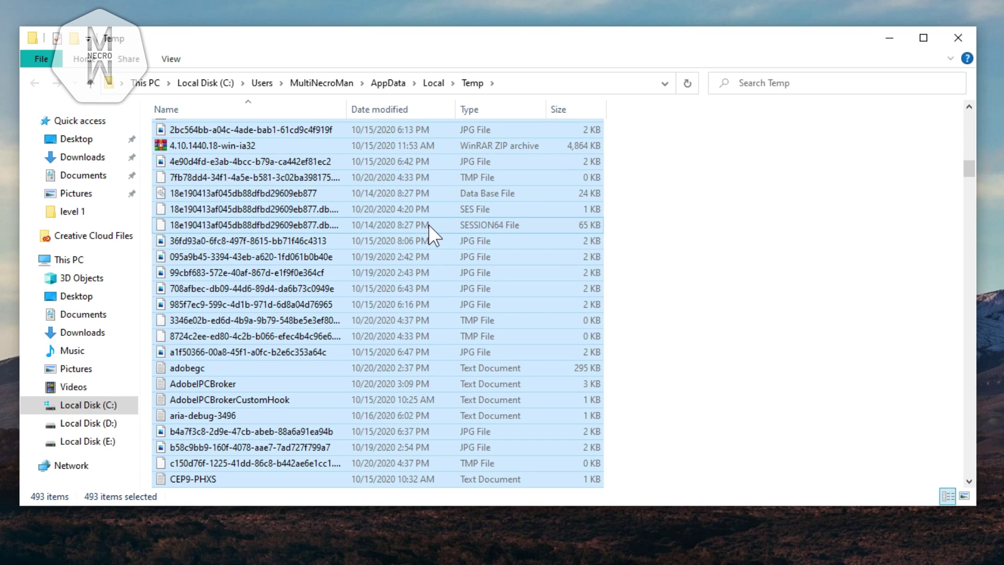
{"action": "key", "text": "Delete"}
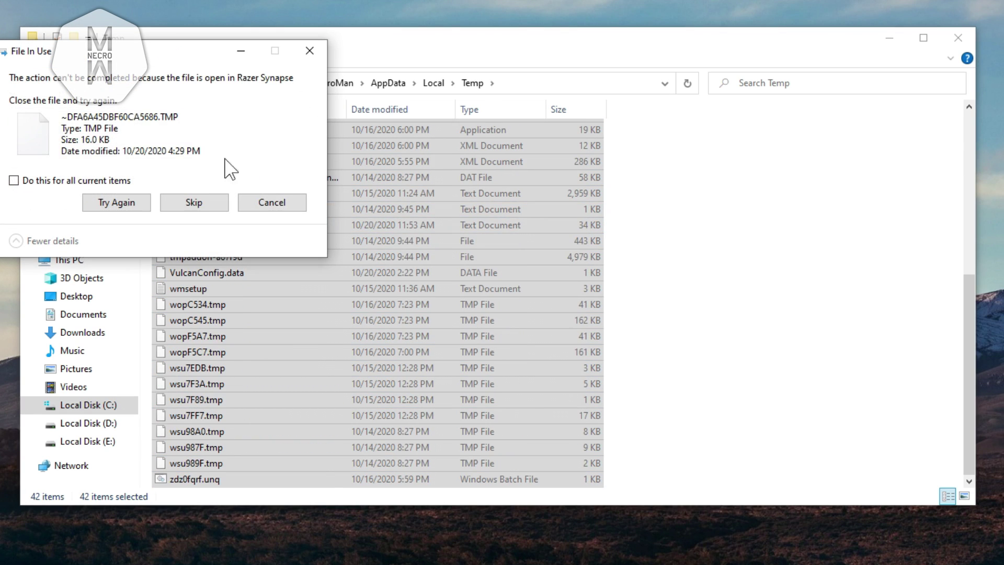
Skip all current items that are in use for the Temp folder deletion and clear the selection of the leftover files.
{"action": "left_click_drag", "start_coordinate": [148, 75], "coordinate": [452, 186]}
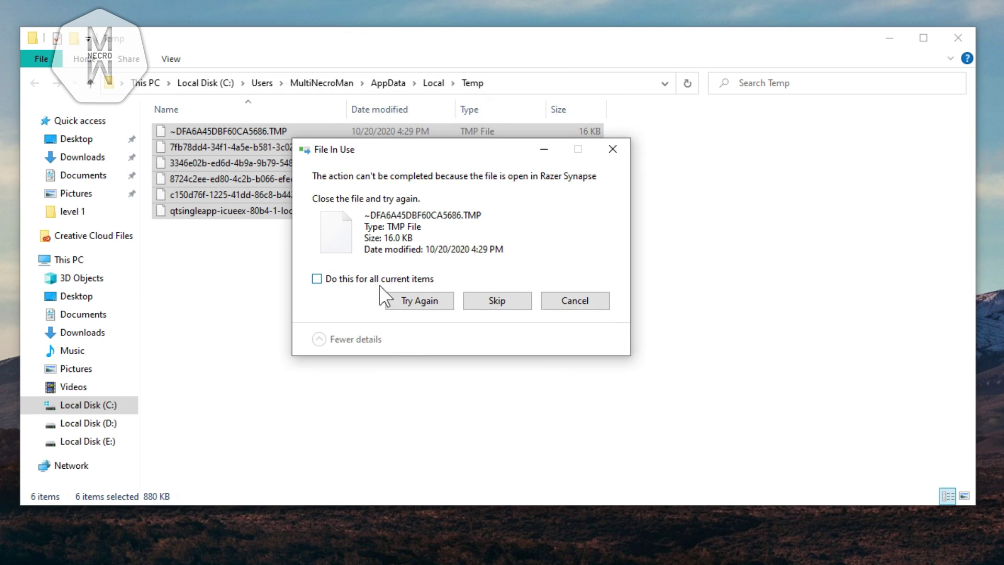
{"action": "left_click_drag", "start_coordinate": [390, 156], "coordinate": [497, 208]}
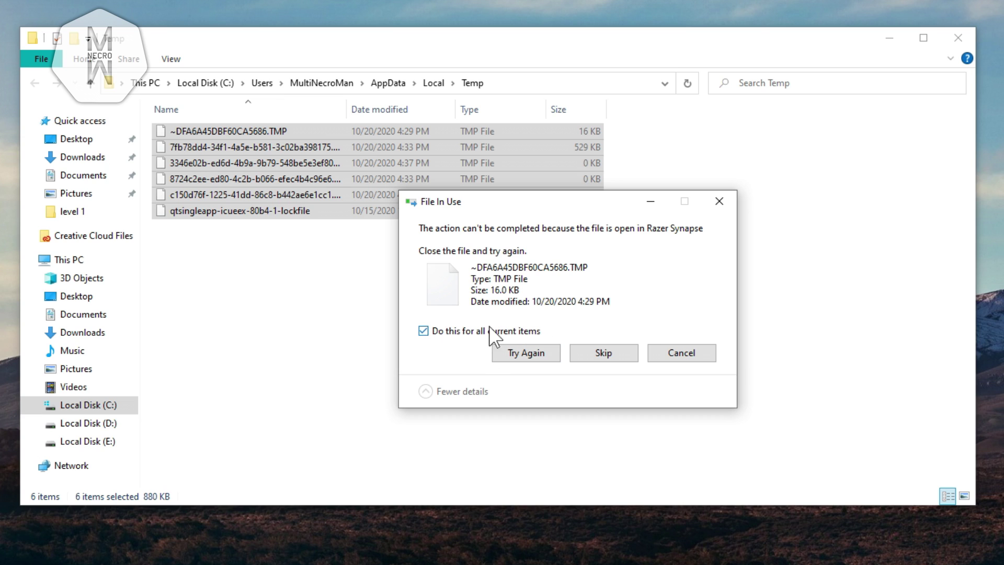
{"action": "left_click", "coordinate": [607, 353]}
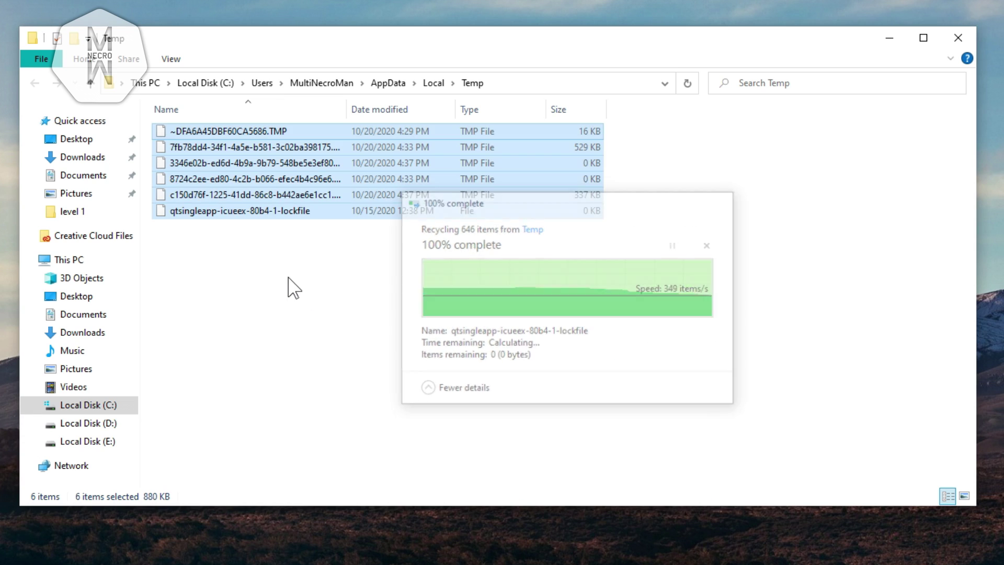
{"action": "left_click_drag", "start_coordinate": [259, 272], "coordinate": [193, 83]}
{"action": "left_click_drag", "start_coordinate": [263, 310], "coordinate": [197, 115]}
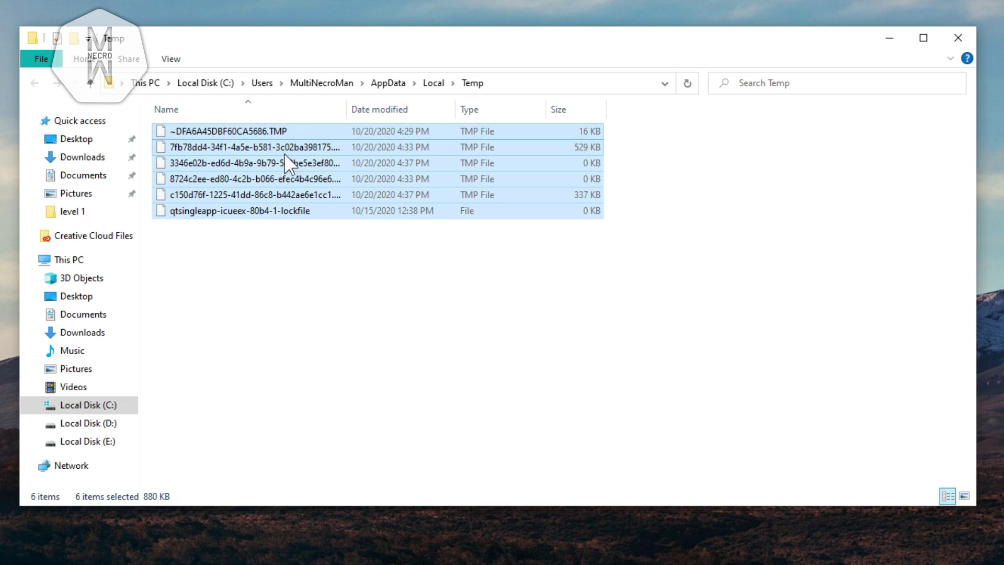
{"action": "left_click", "coordinate": [292, 279]}
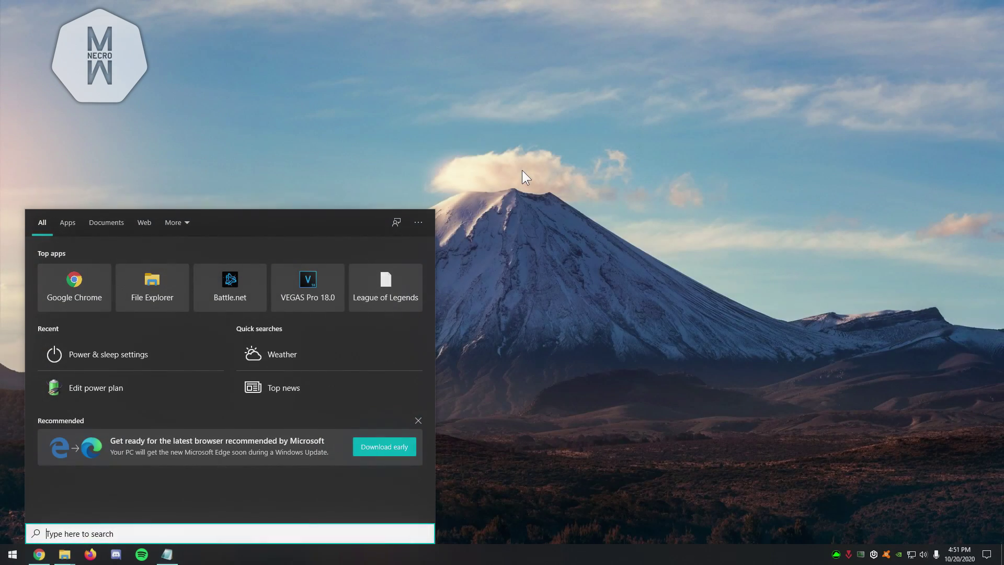
Open Edit power plan through a search for power, go to Power Options and check the available power plans.
{"action": "type", "text": "power"}
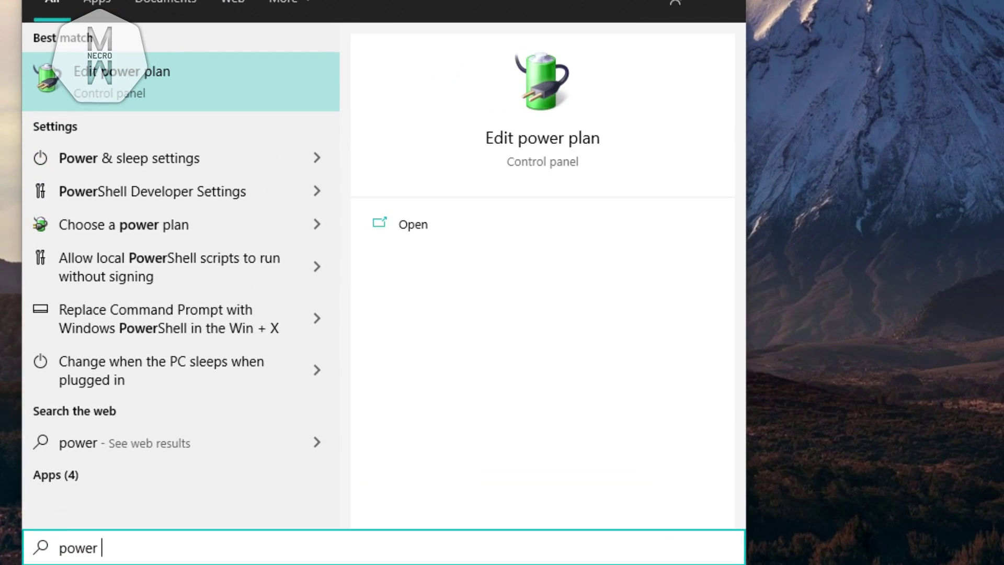
{"action": "key", "text": "Return"}
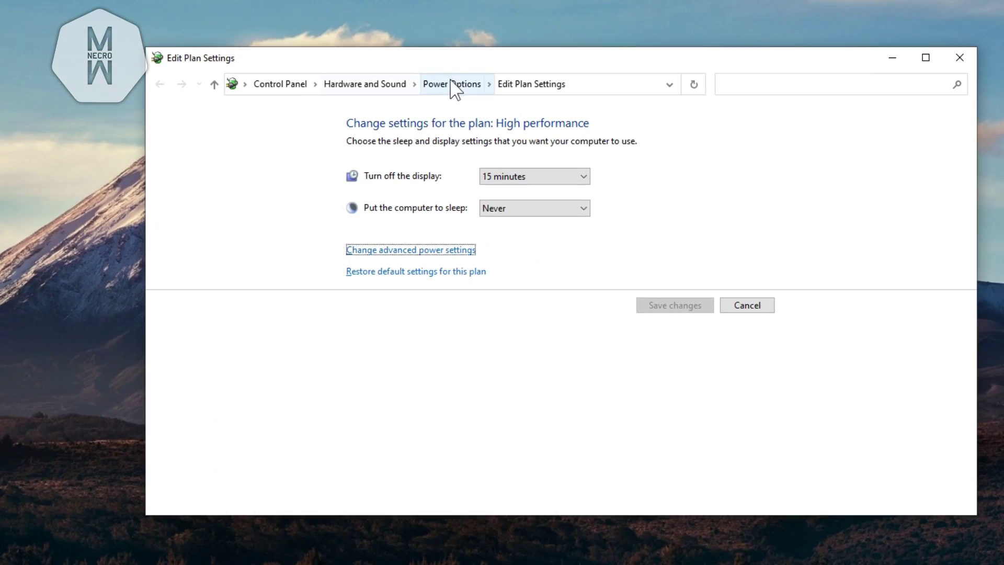
{"action": "left_click", "coordinate": [455, 88]}
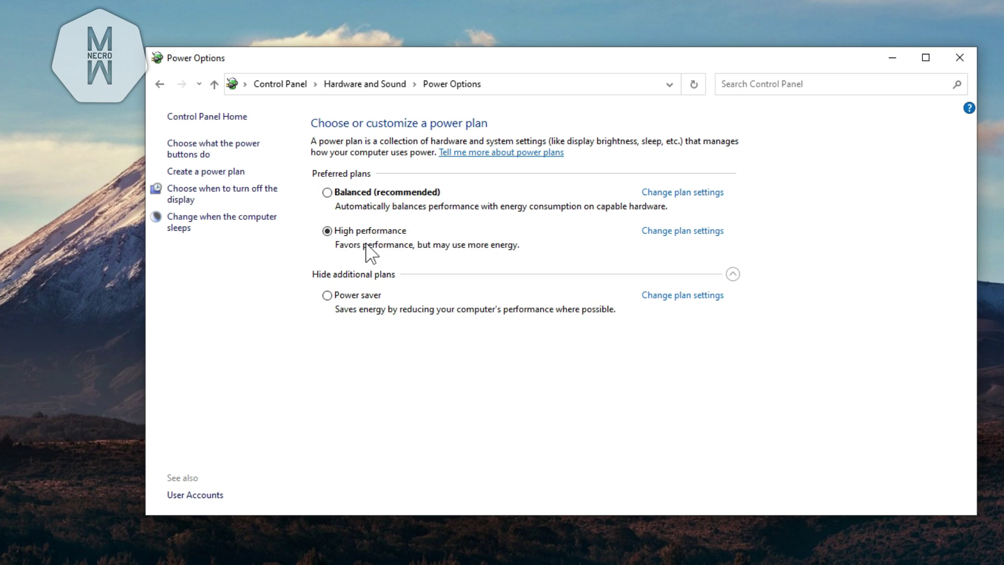
{"action": "left_click", "coordinate": [733, 275]}
{"action": "left_click", "coordinate": [355, 280]}
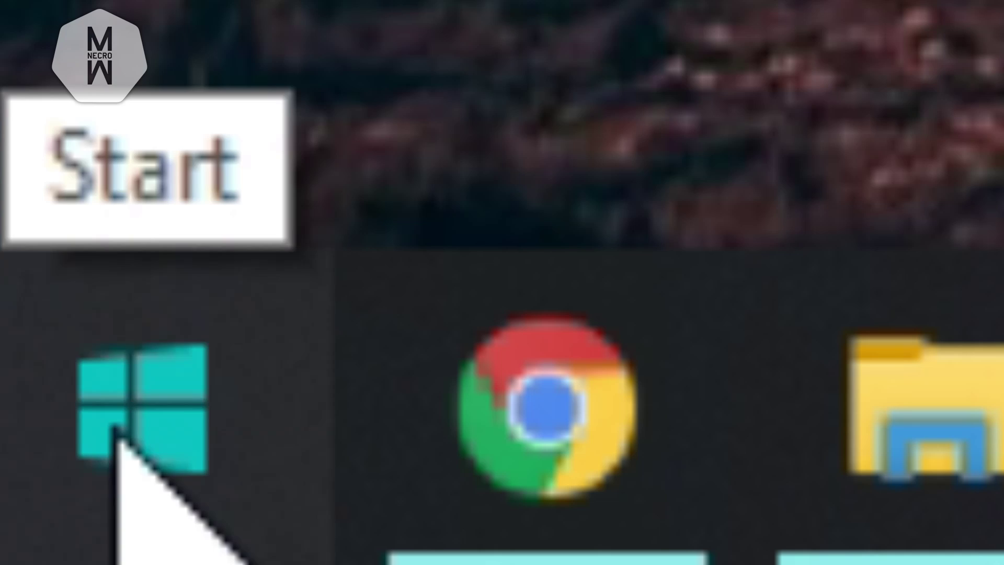
Open the Gaming category in Windows Settings to show the Xbox Game Bar options.
{"action": "left_click", "coordinate": [12, 555]}
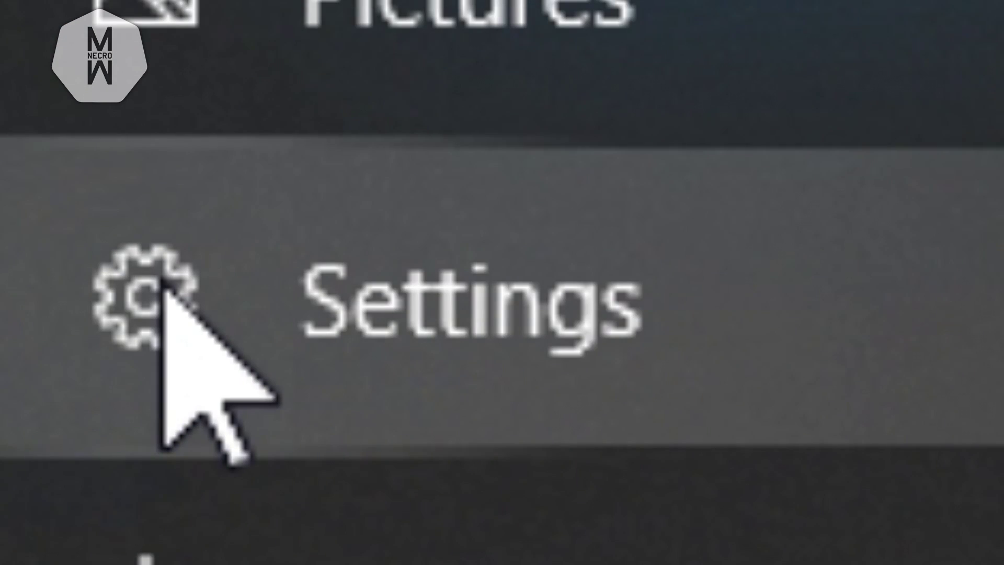
{"action": "left_click", "coordinate": [161, 290]}
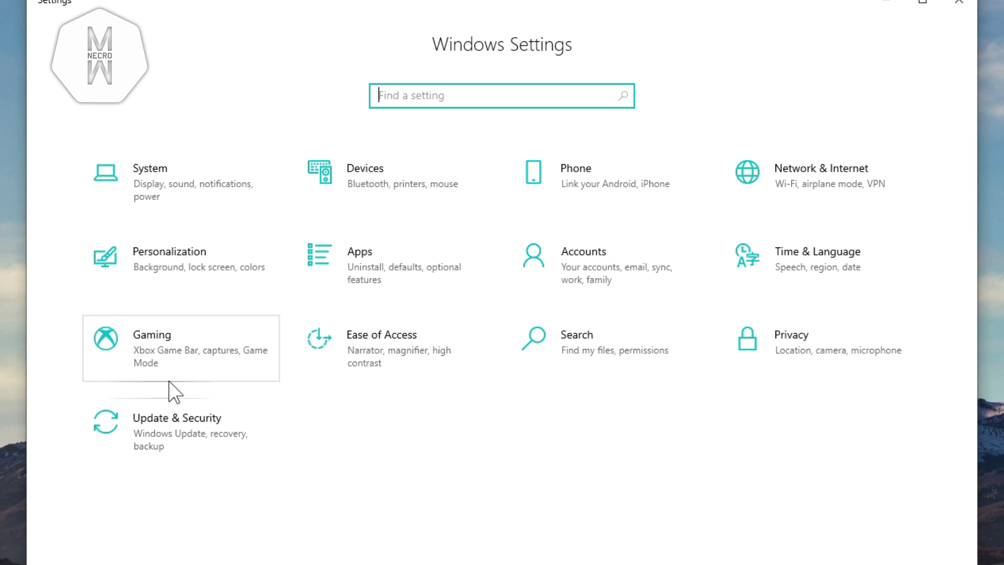
{"action": "left_click", "coordinate": [137, 329]}
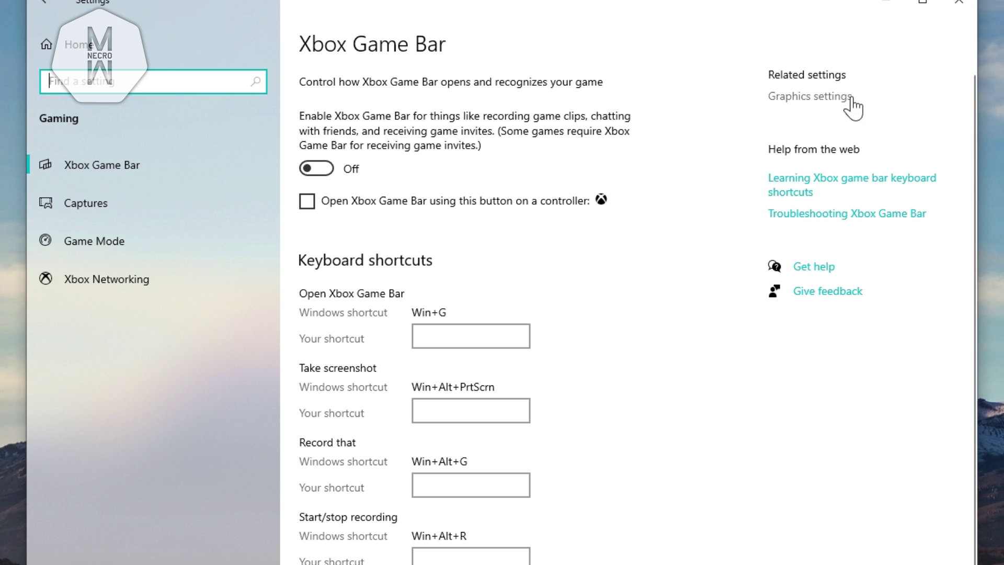
Check the hardware-accelerated GPU scheduling option in the related graphics settings and return to the Xbox Game Bar page.
{"action": "left_click", "coordinate": [824, 99]}
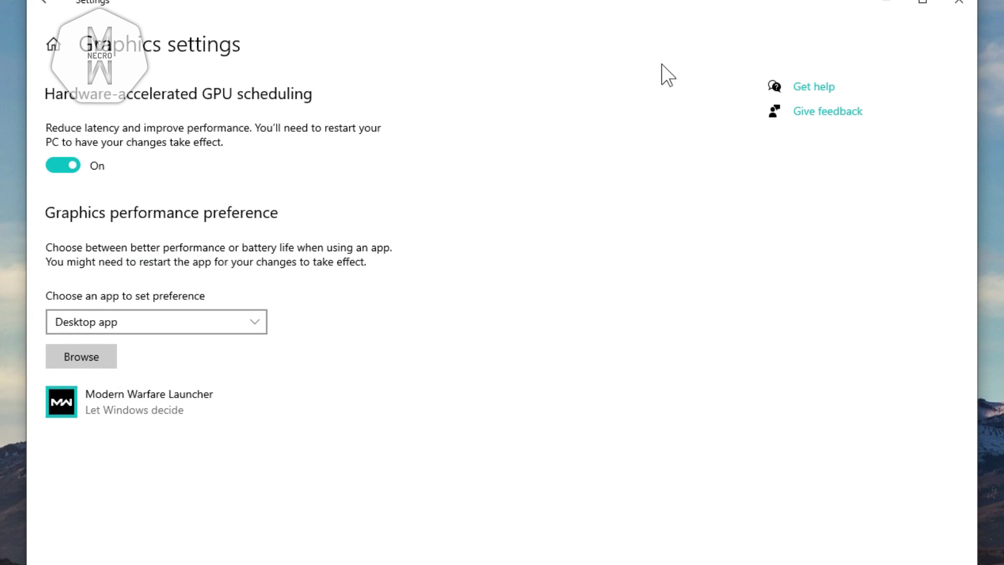
{"action": "left_click", "coordinate": [45, 5]}
{"action": "left_click", "coordinate": [816, 101]}
{"action": "left_click", "coordinate": [53, 10]}
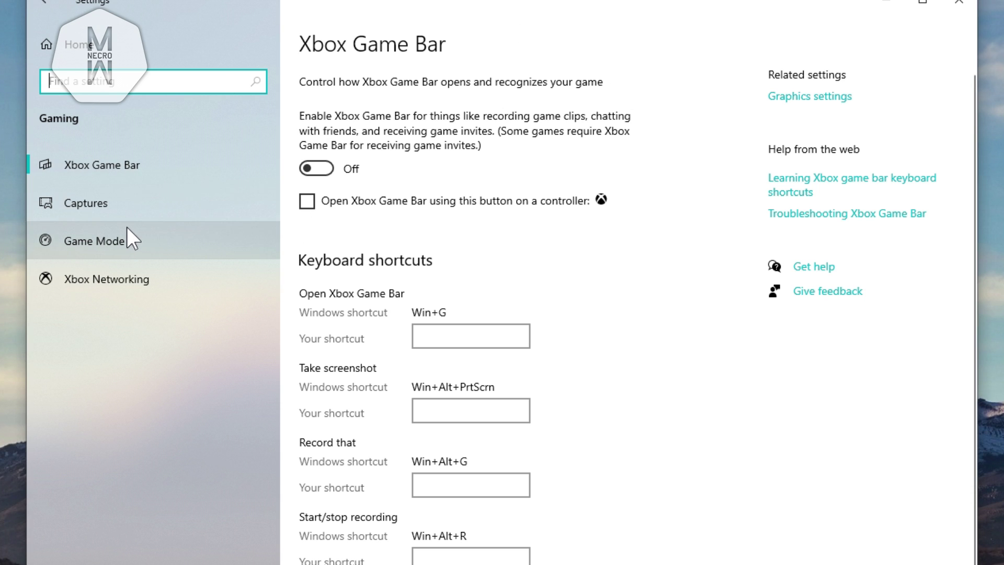
Review the background recording and recorded audio options for game captures, and open the Game Mode settings.
{"action": "left_click", "coordinate": [116, 212]}
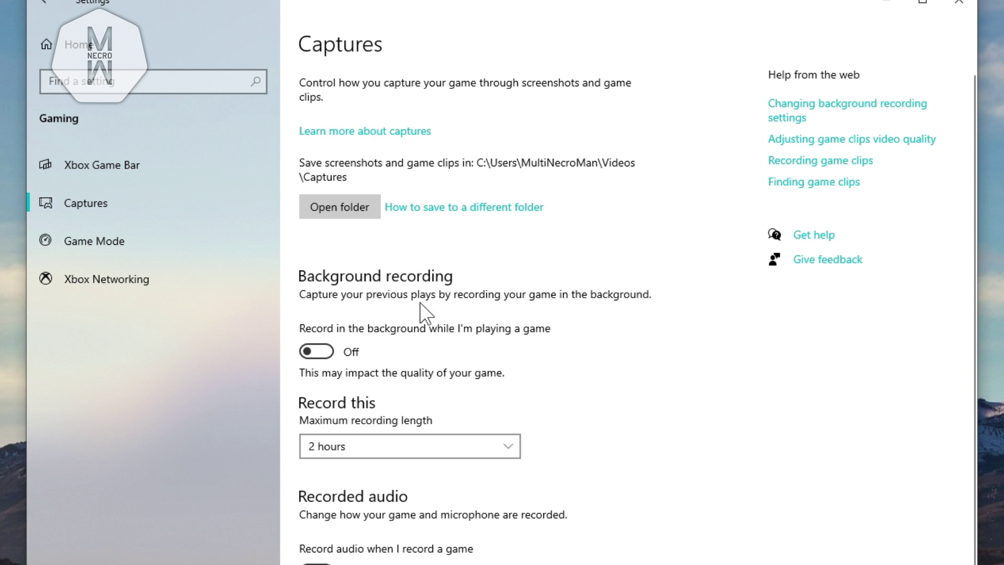
{"action": "left_click", "coordinate": [318, 352]}
{"action": "left_click", "coordinate": [320, 353]}
{"action": "scroll", "coordinate": [502, 314], "scroll_direction": "down", "scroll_amount": 3}
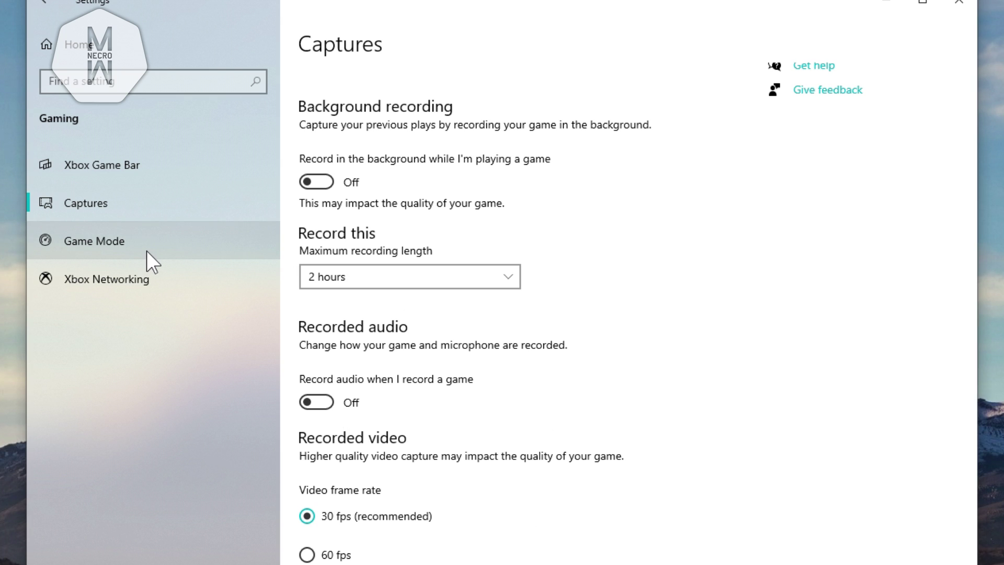
{"action": "left_click", "coordinate": [111, 238]}
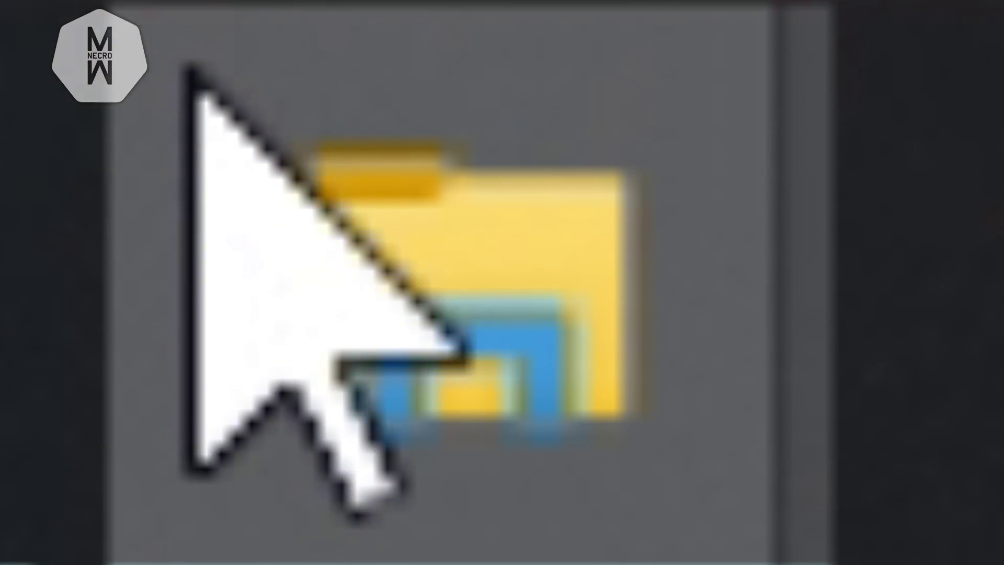
Open a new File Explorer window and browse to the Riot Games > League of Legends > Config folder on Local Disk (C:).
{"action": "right_click", "coordinate": [190, 72]}
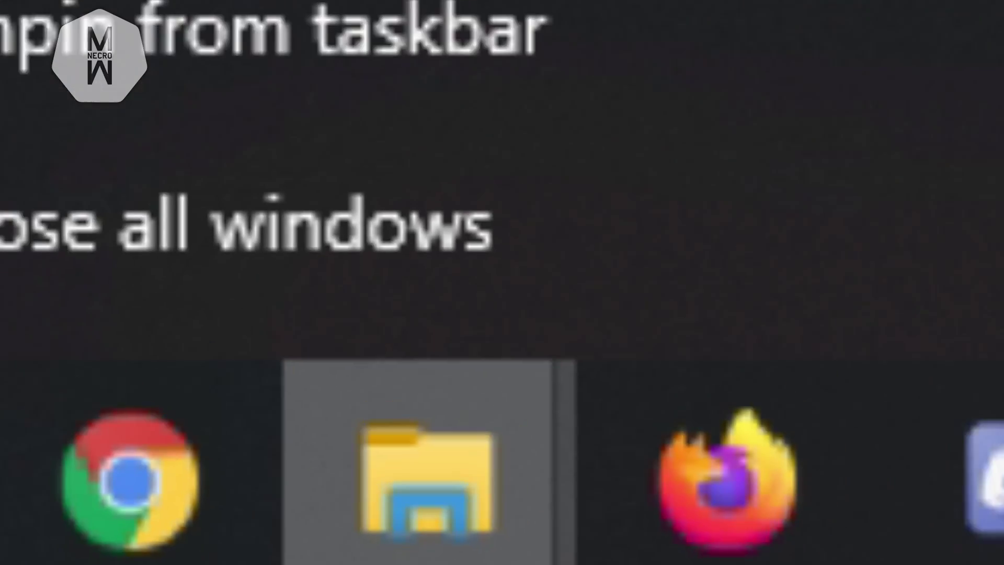
{"action": "left_click", "coordinate": [281, 191]}
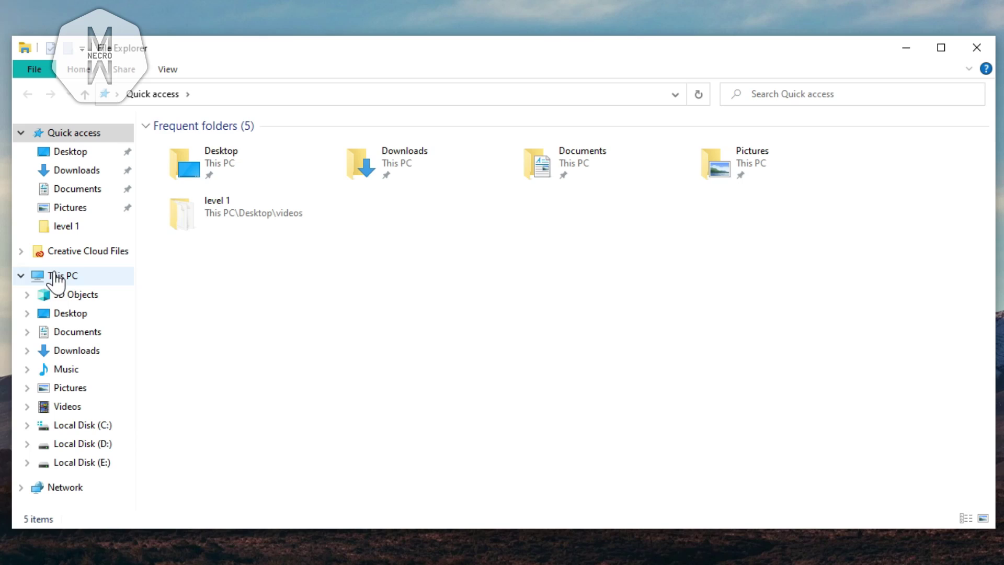
{"action": "left_click", "coordinate": [54, 276]}
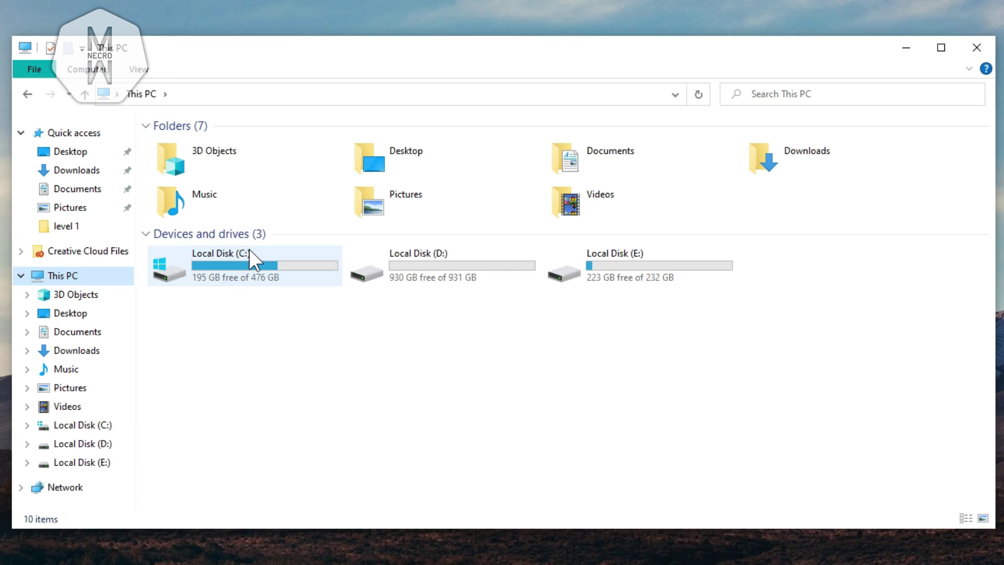
{"action": "double_click", "coordinate": [247, 250]}
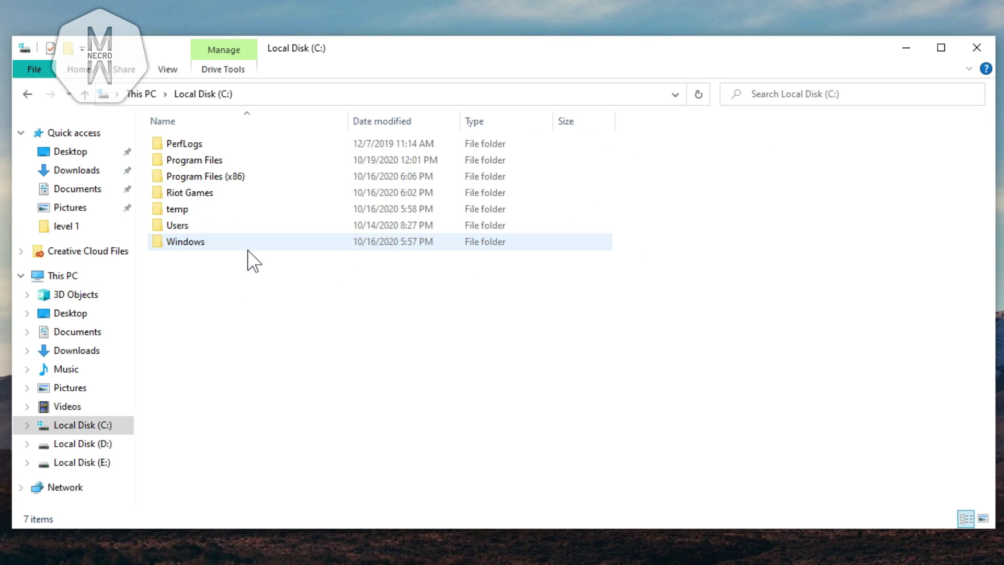
{"action": "double_click", "coordinate": [209, 196]}
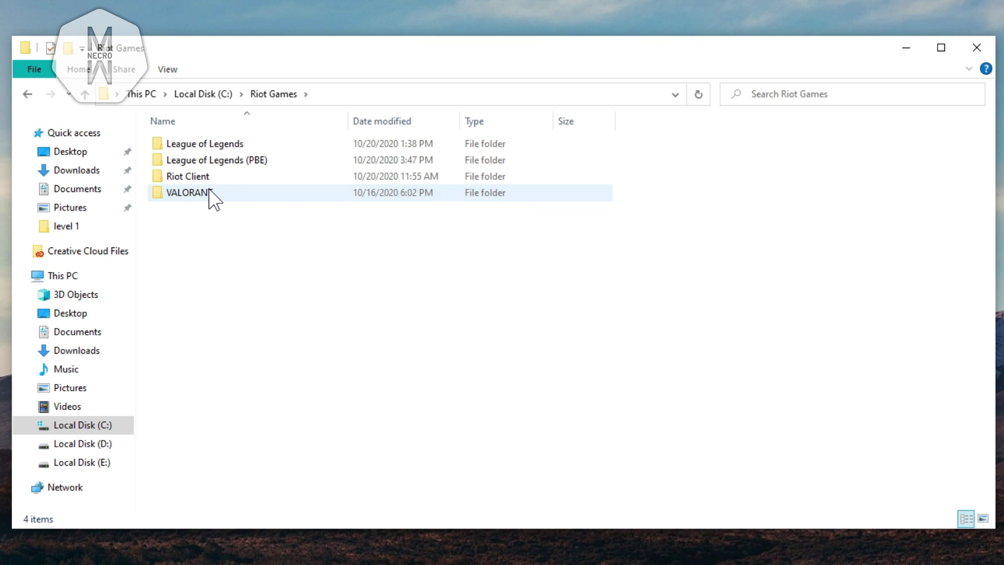
{"action": "left_click", "coordinate": [190, 148]}
{"action": "double_click", "coordinate": [190, 148]}
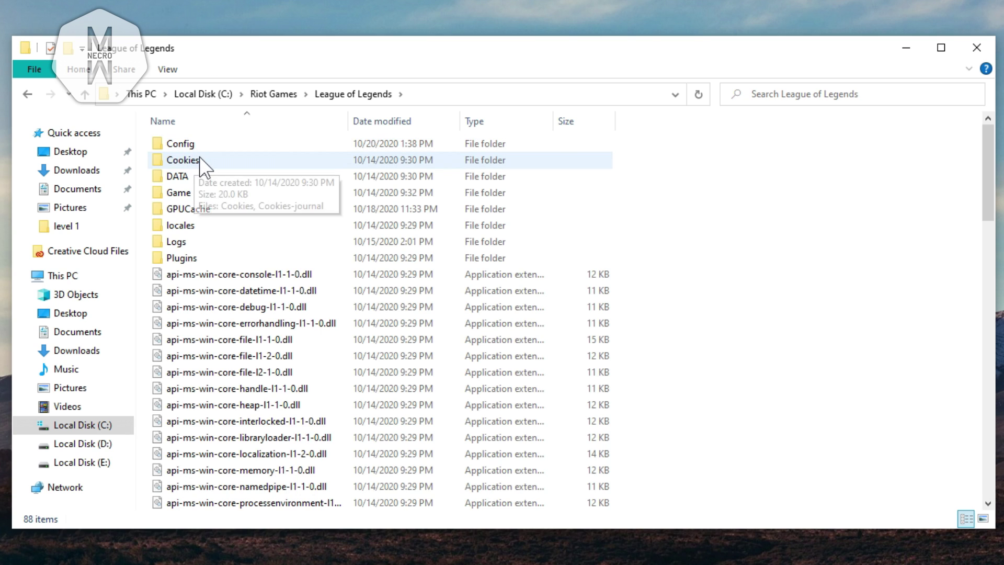
{"action": "double_click", "coordinate": [186, 147]}
Open the game CFG file with Notepad, using that app for all .cfg files, and reposition the window.
{"action": "left_click", "coordinate": [184, 150]}
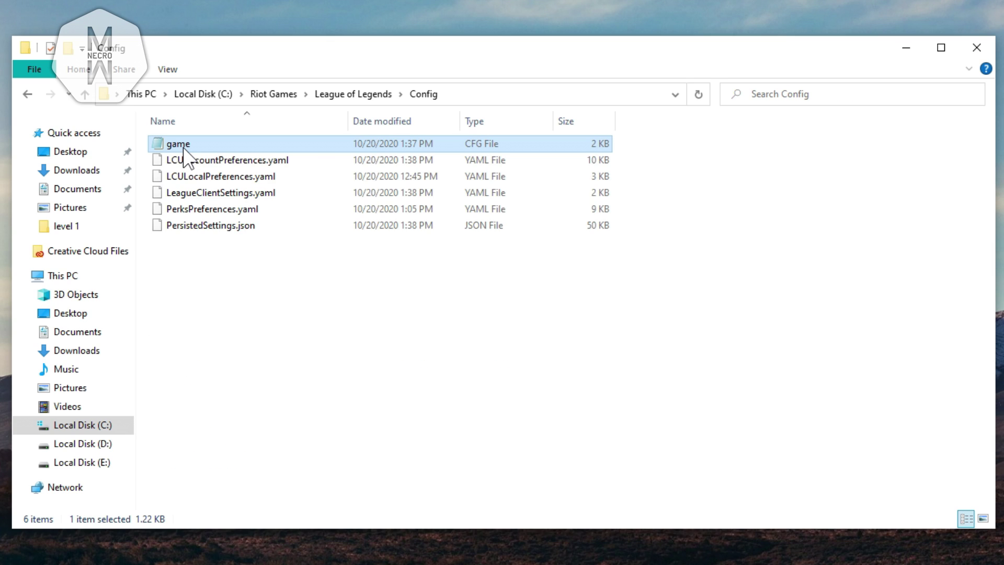
{"action": "right_click", "coordinate": [184, 151]}
{"action": "left_click", "coordinate": [231, 245]}
{"action": "left_click", "coordinate": [467, 127]}
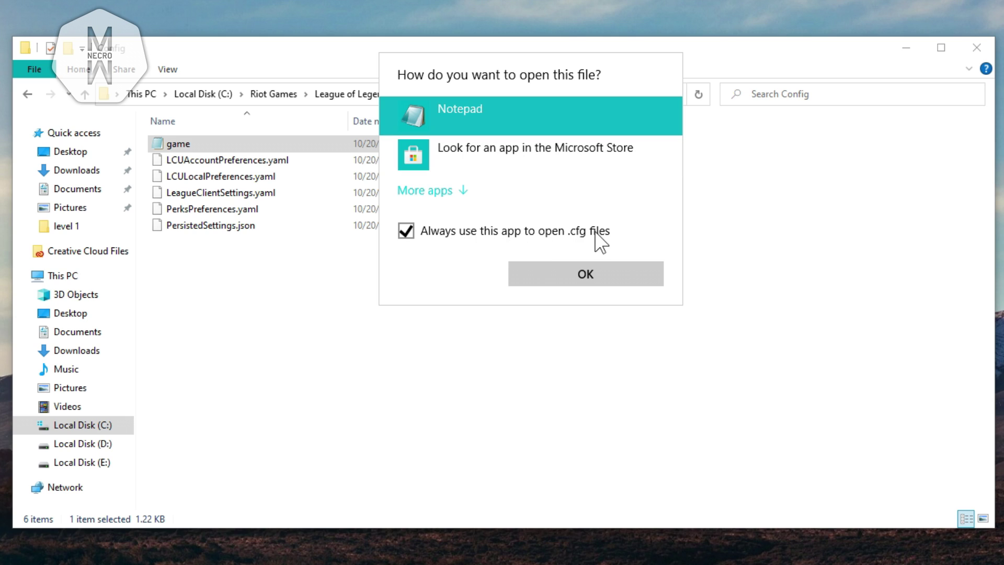
{"action": "left_click", "coordinate": [520, 238]}
{"action": "left_click", "coordinate": [586, 274]}
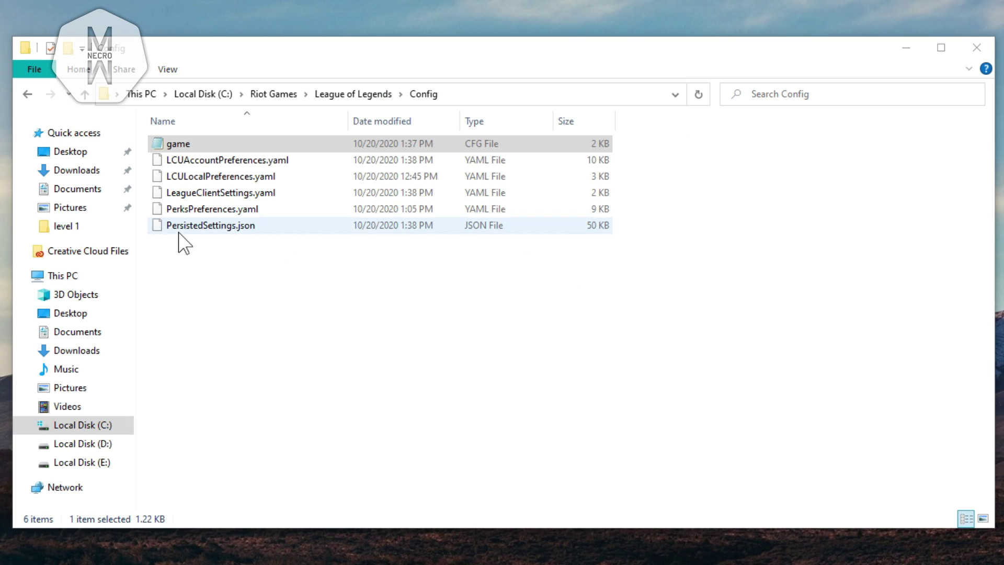
{"action": "left_click_drag", "start_coordinate": [488, 67], "coordinate": [691, 68]}
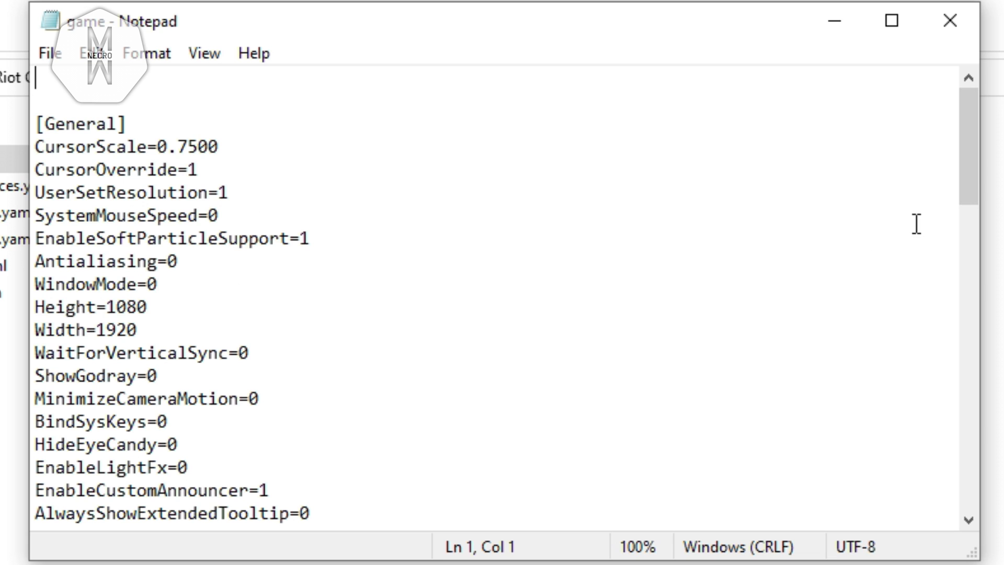
Examine the resolution entries in the General section of the game file and select the Width value.
{"action": "scroll", "coordinate": [980, 157], "scroll_direction": "down", "scroll_amount": 1}
{"action": "double_click", "coordinate": [116, 261]}
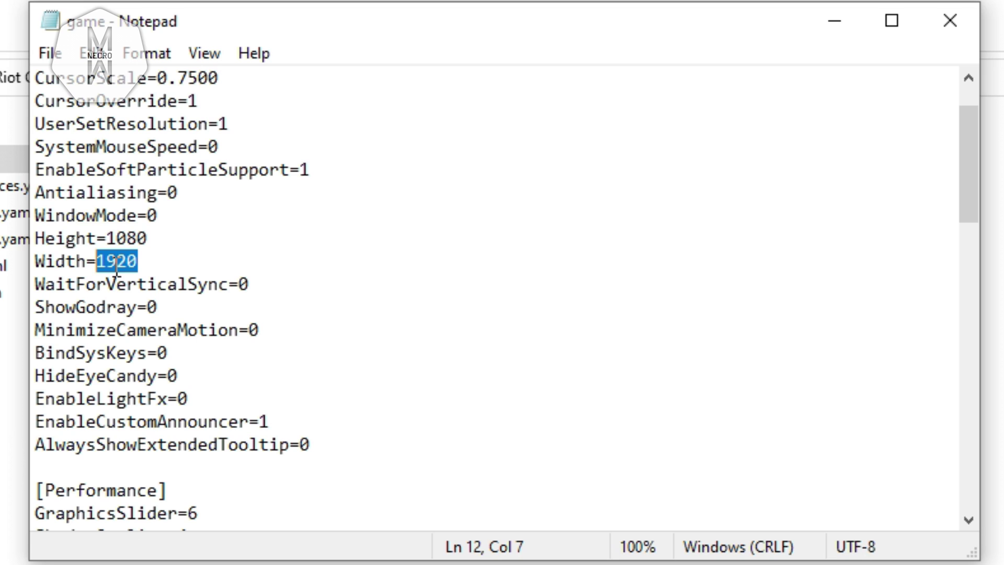
{"action": "left_click", "coordinate": [203, 262]}
{"action": "double_click", "coordinate": [111, 264]}
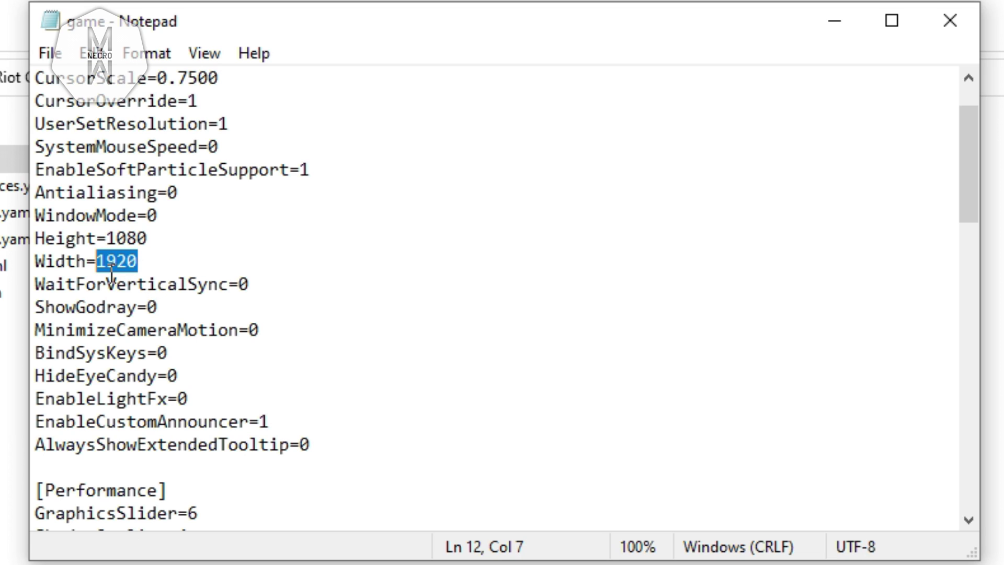